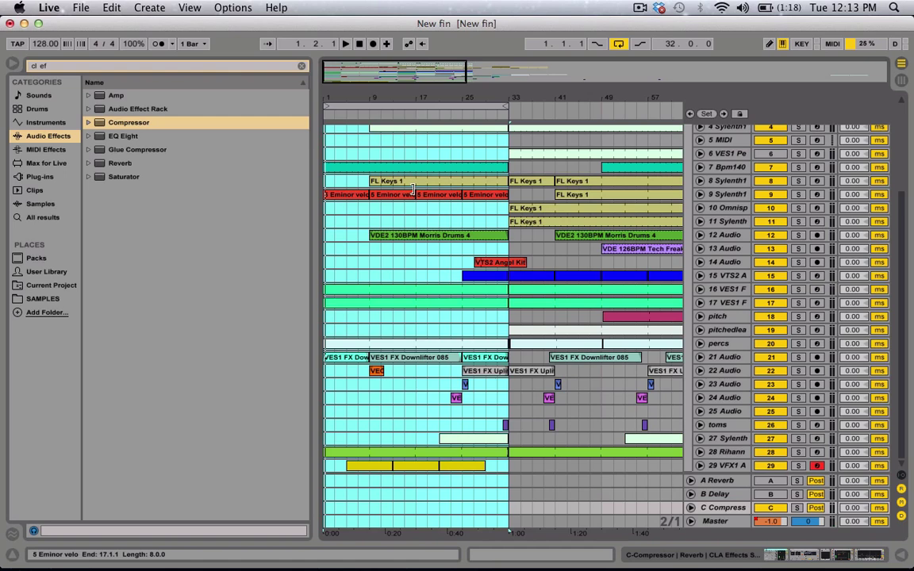
Select the C Compress return track header in the arrangement track list.
scroll(421, 148, up, 5)
scroll(420, 149, down, 4)
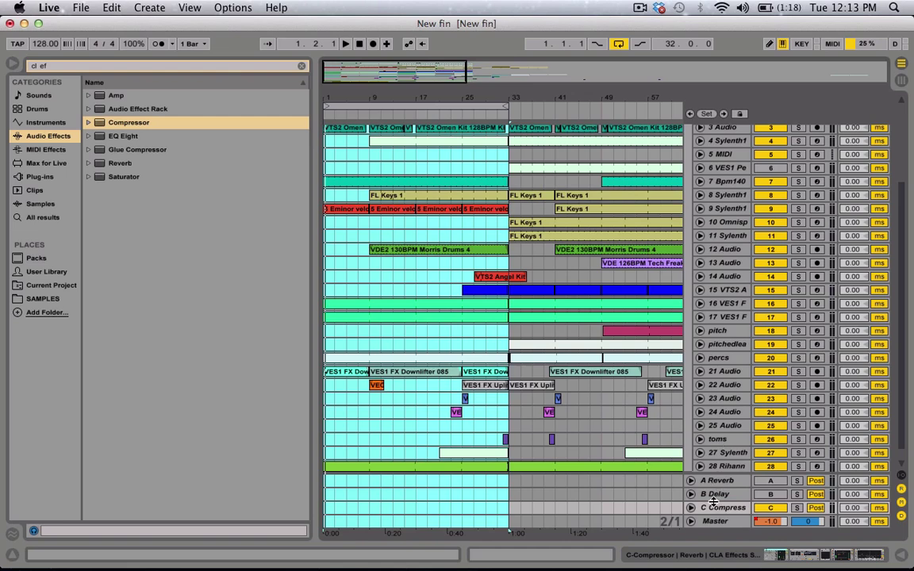
click(713, 509)
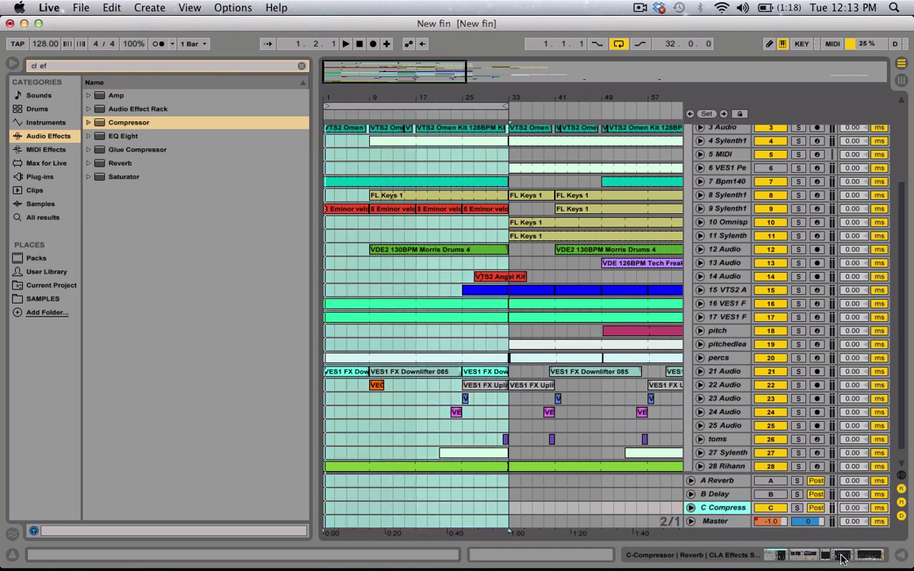
Show the device chain in Session View, then solo and deactivate track 9.
click(846, 558)
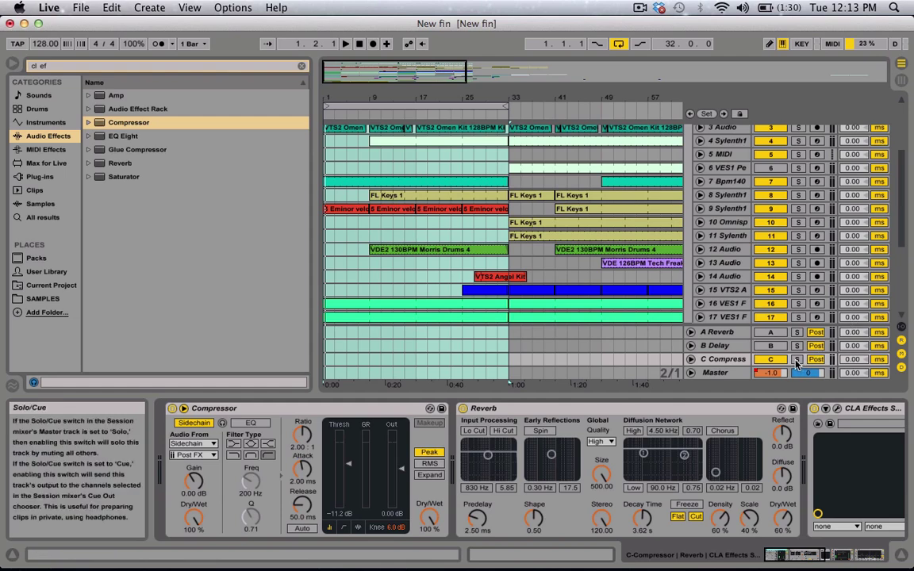
click(903, 81)
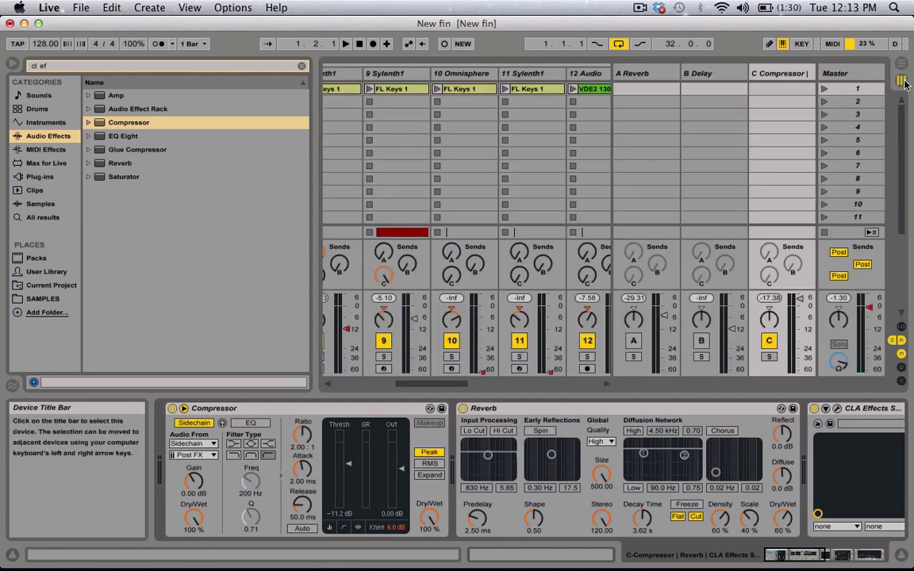
click(383, 357)
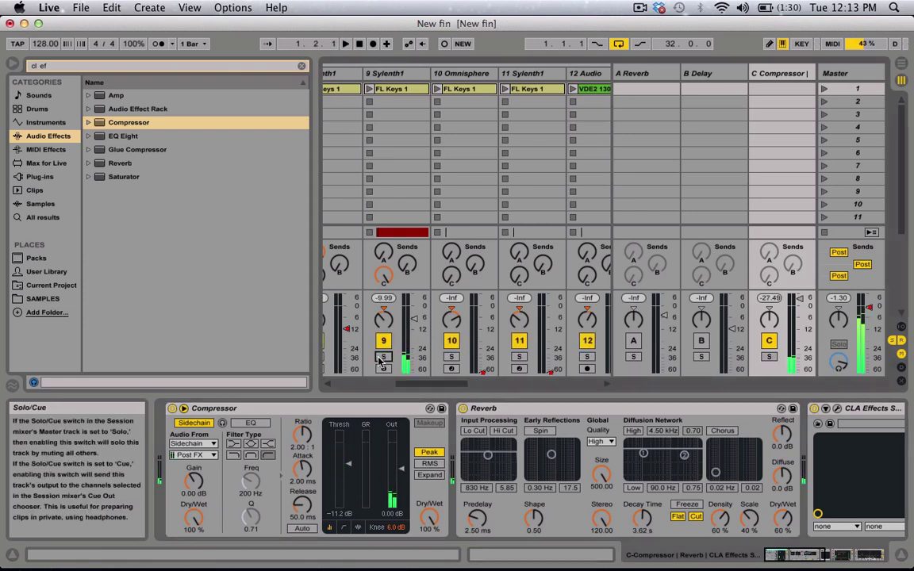
click(384, 346)
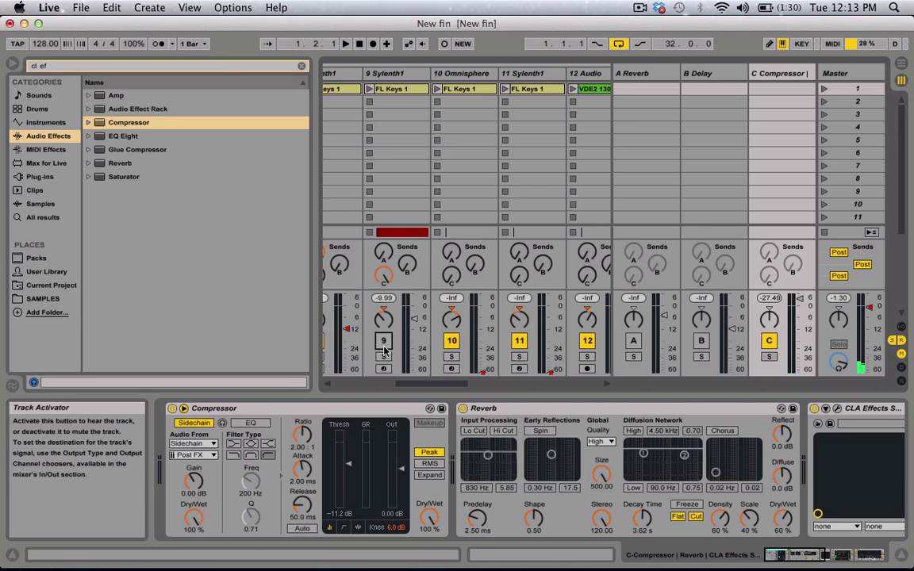
Solo the C Compressor return track and reactivate track 9.
click(780, 76)
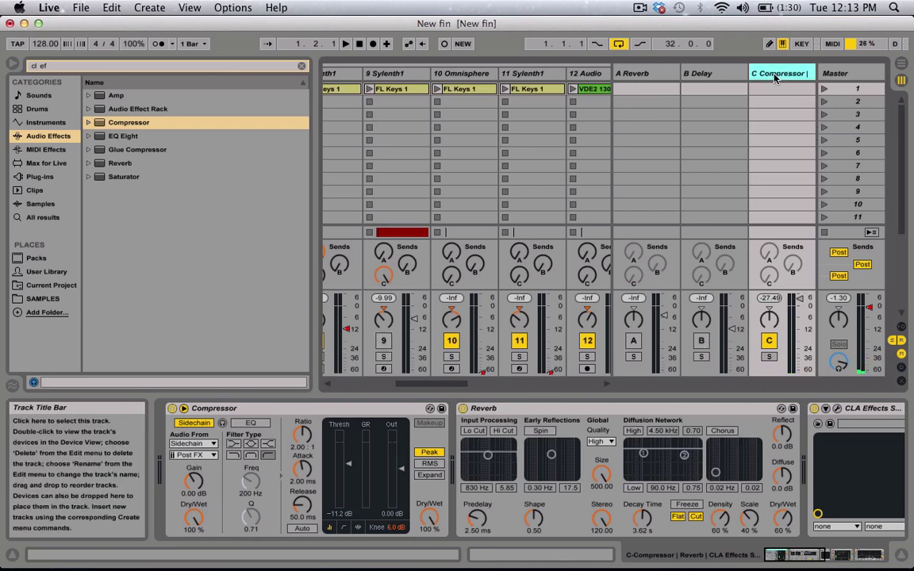
click(769, 357)
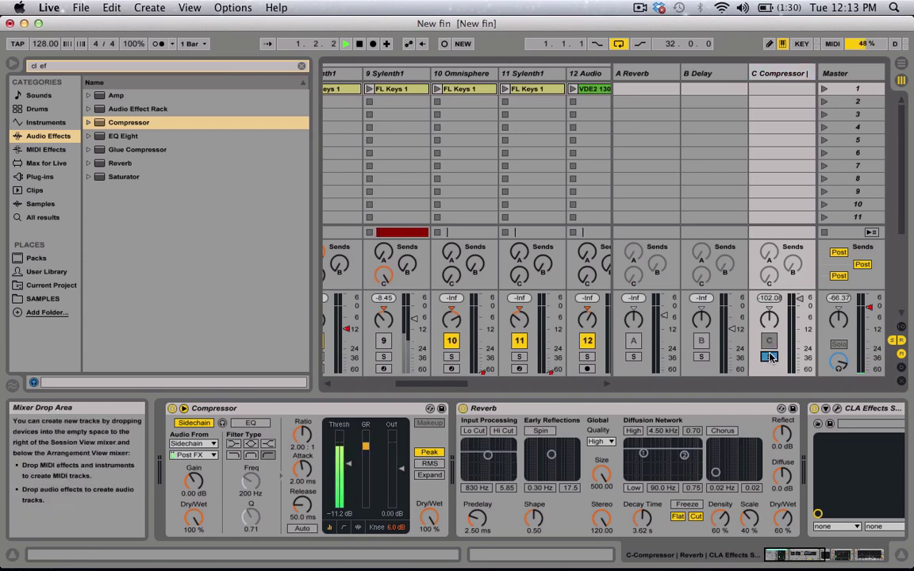
click(384, 343)
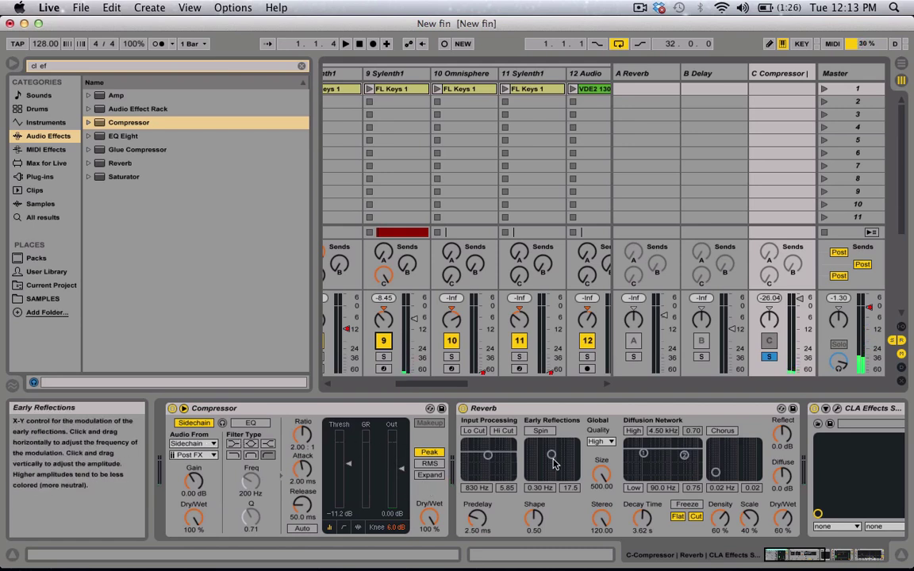
Start playback and switch on CLA Effects in return C's device chain.
scroll(532, 480, right, 3)
scroll(532, 480, right, 1)
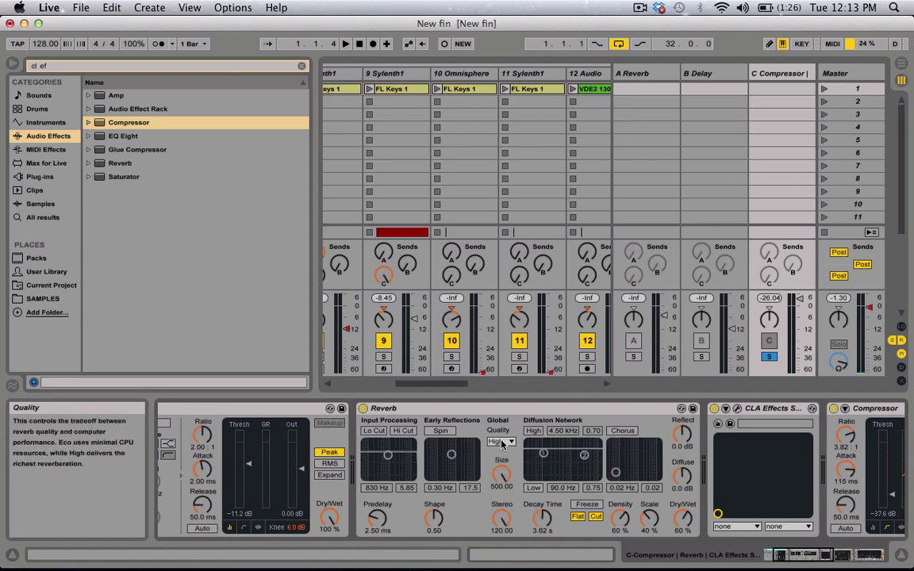
scroll(665, 458, right, 5)
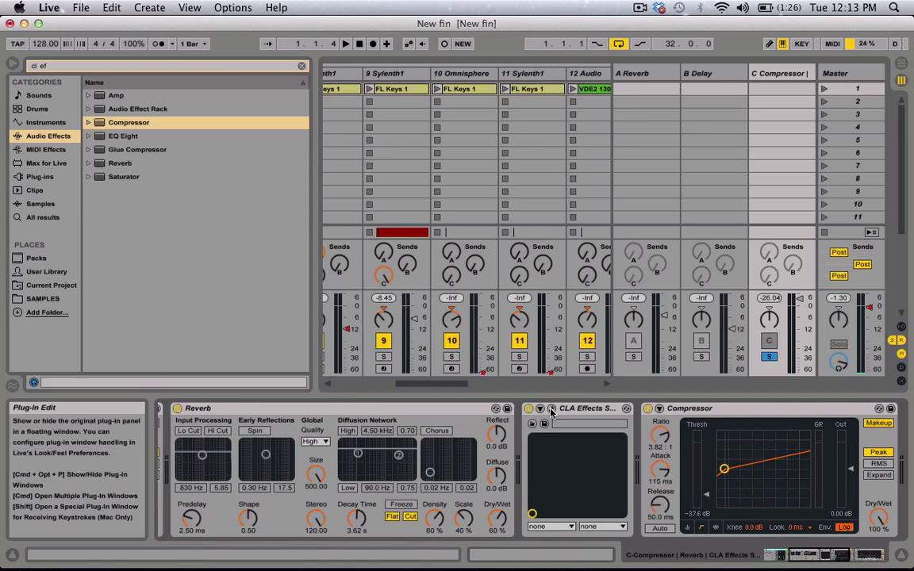
key(space)
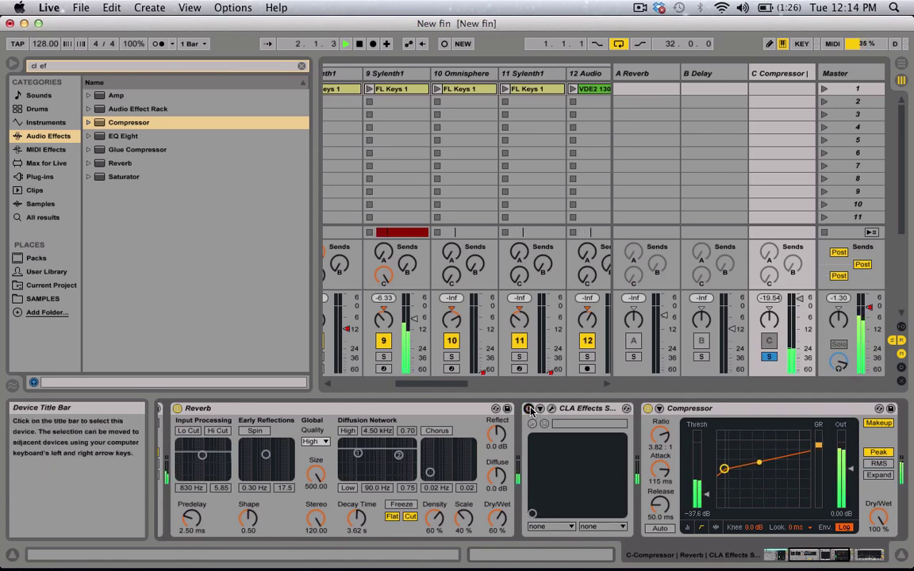
click(529, 409)
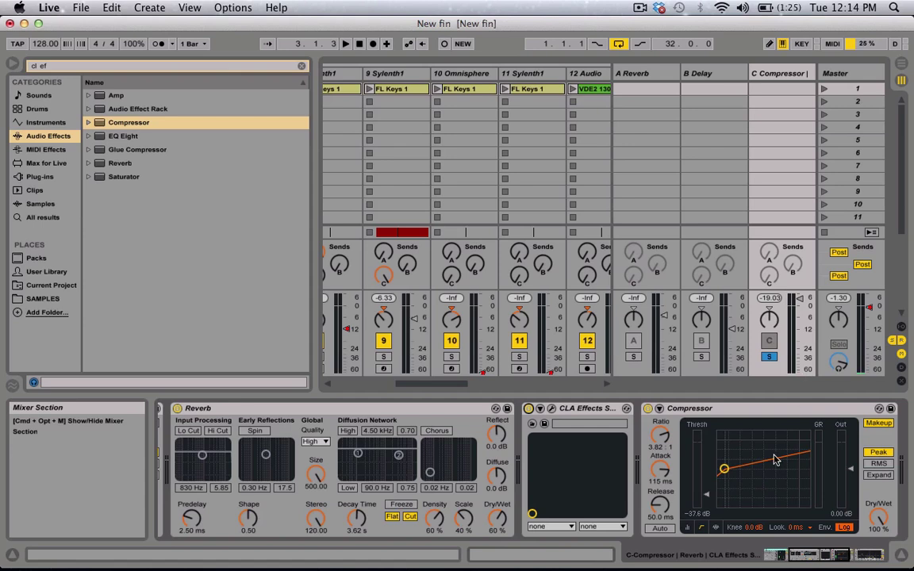
scroll(762, 488, right, 3)
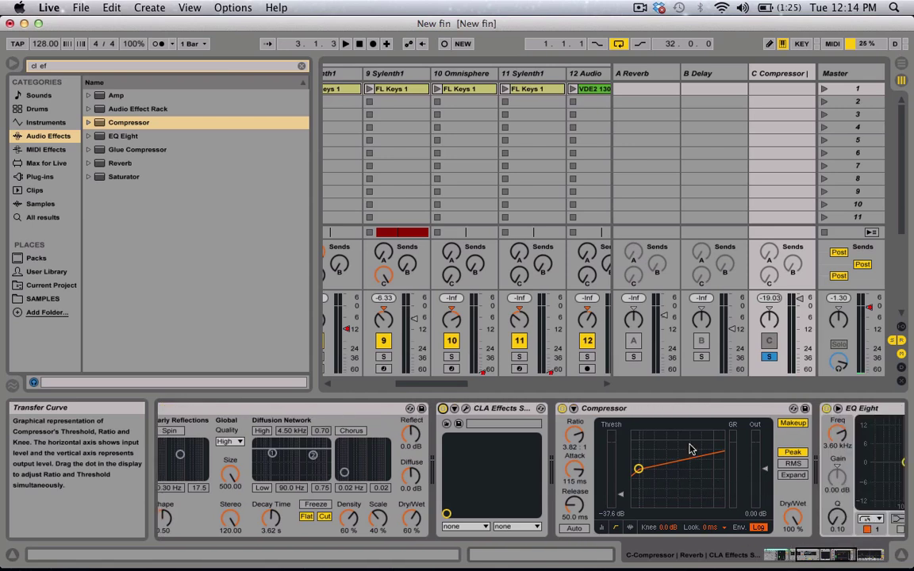
key(space)
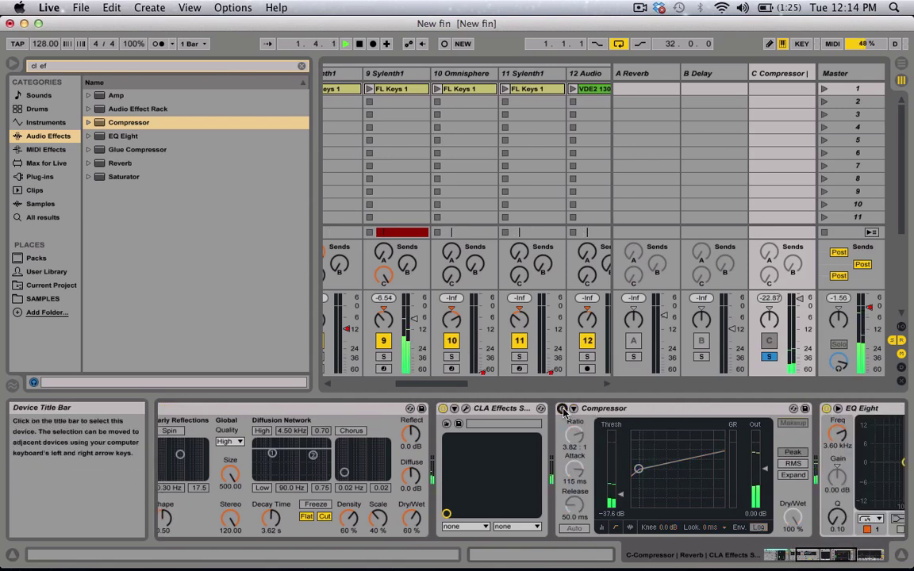
scroll(640, 455, right, 1)
scroll(641, 454, right, 10)
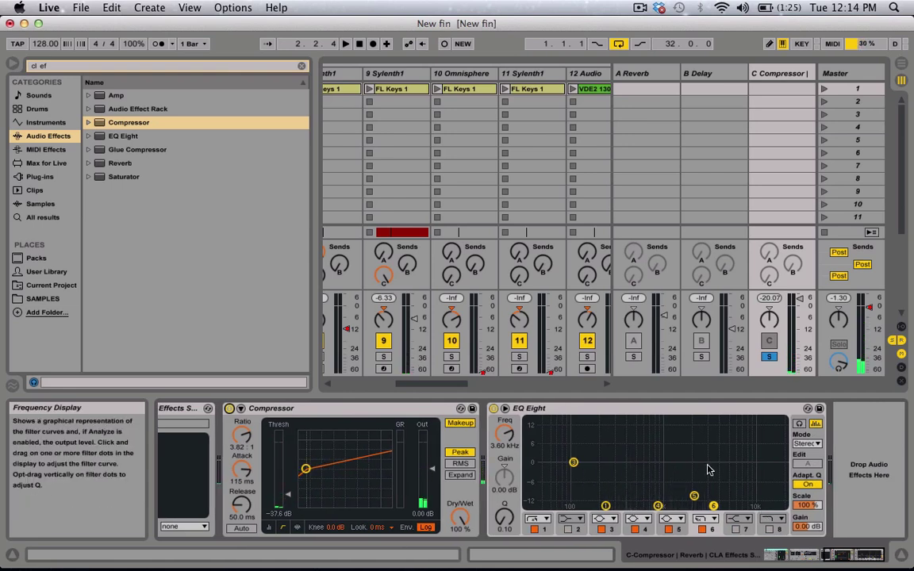
key(space)
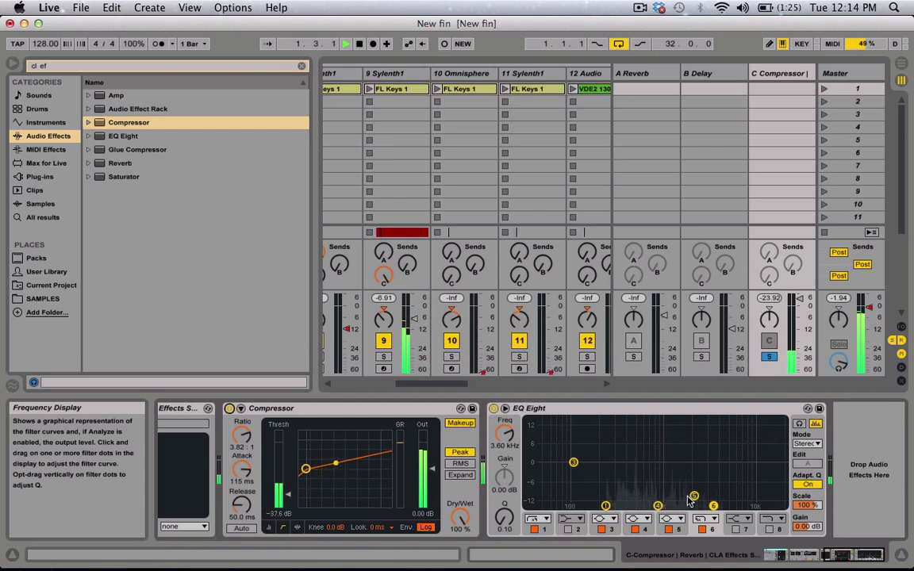
key(space)
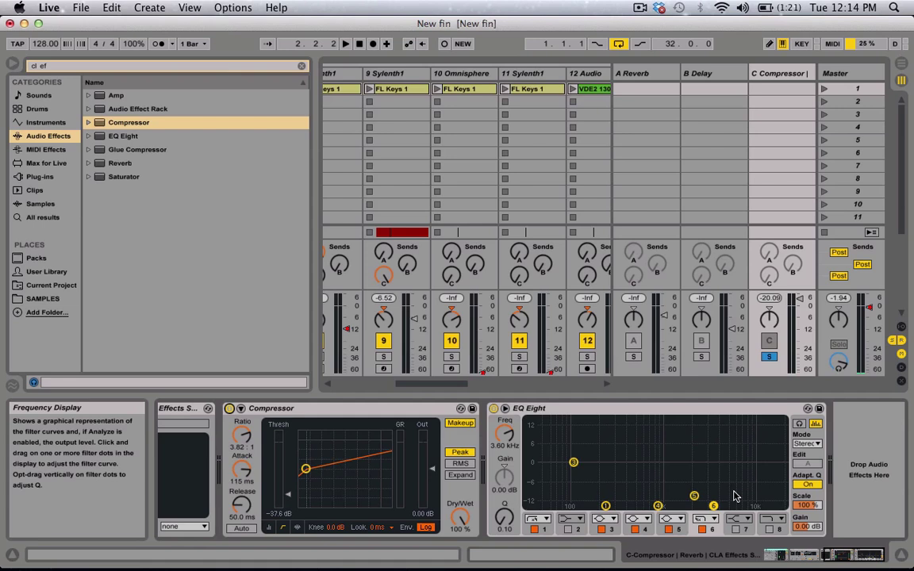
scroll(734, 496, left, 10)
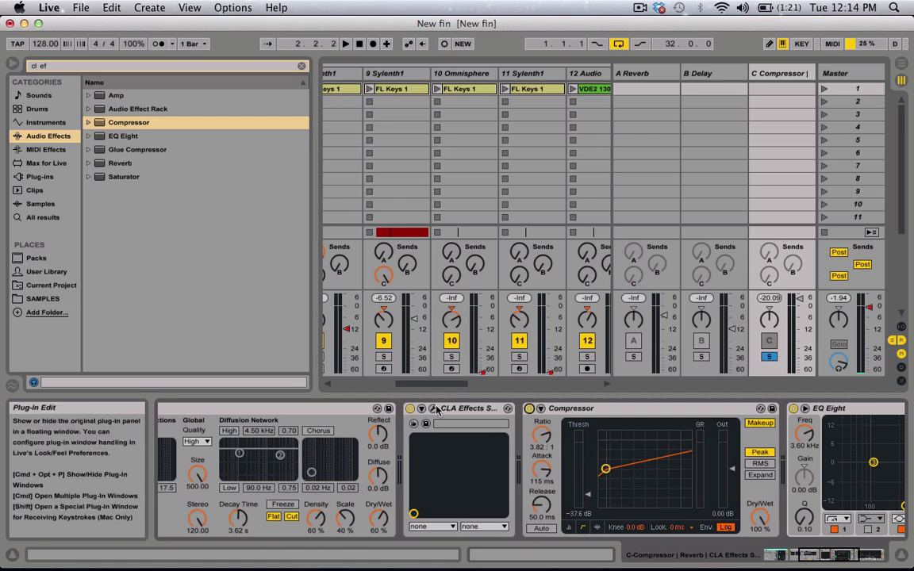
click(434, 409)
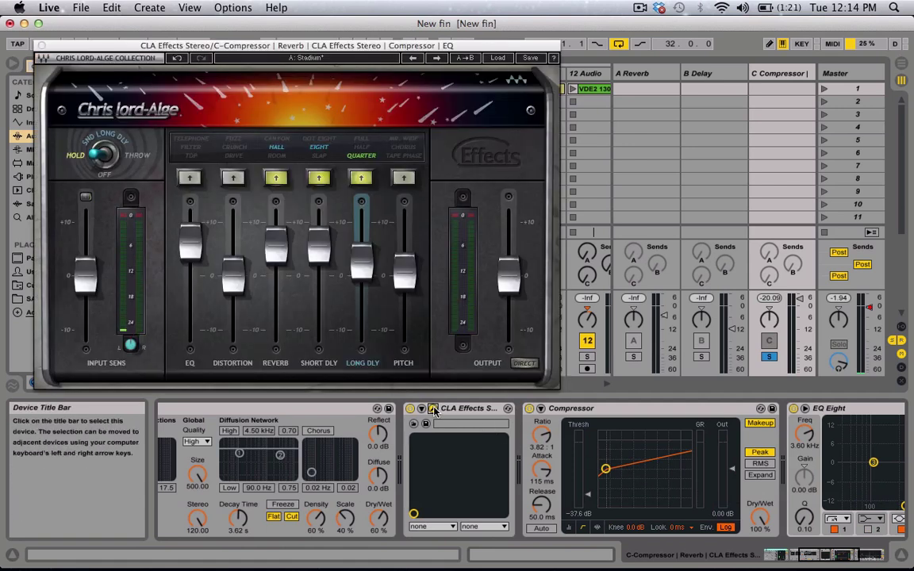
click(42, 47)
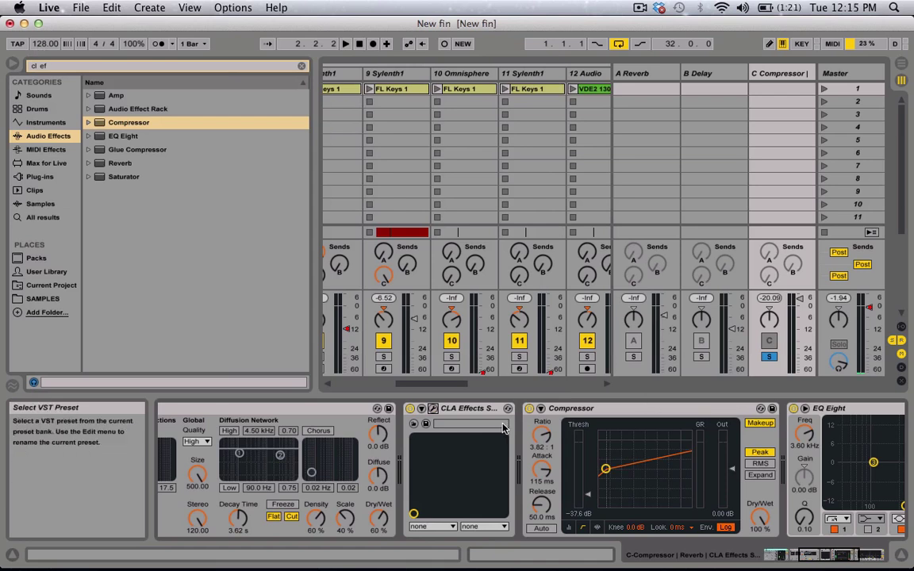
scroll(503, 428, left, 5)
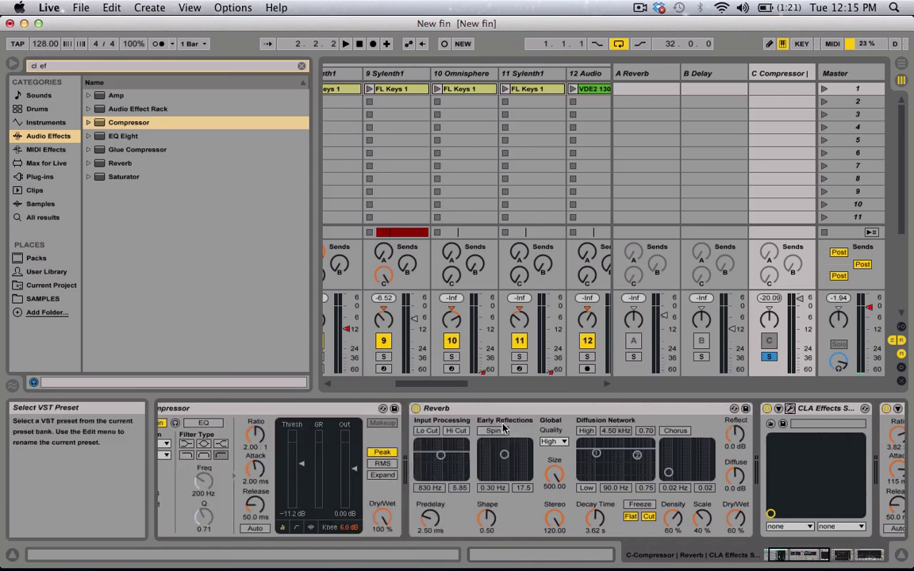
Search 'stere' and load the EQ Eight Filter preset Stereo Effect I onto return C.
double_click(49, 67)
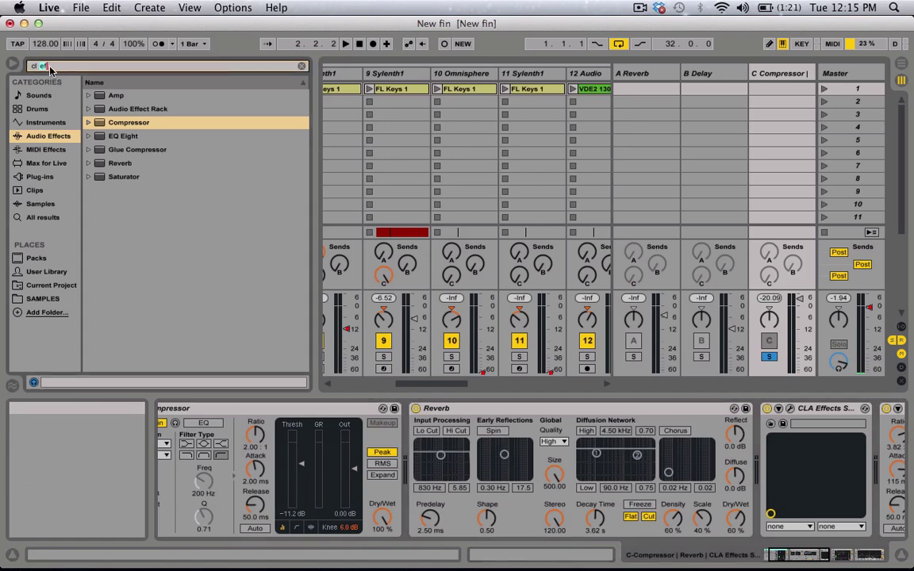
key(BackSpace)
key(BackSpace)
key(BackSpace)
key(BackSpace)
text(stereo)
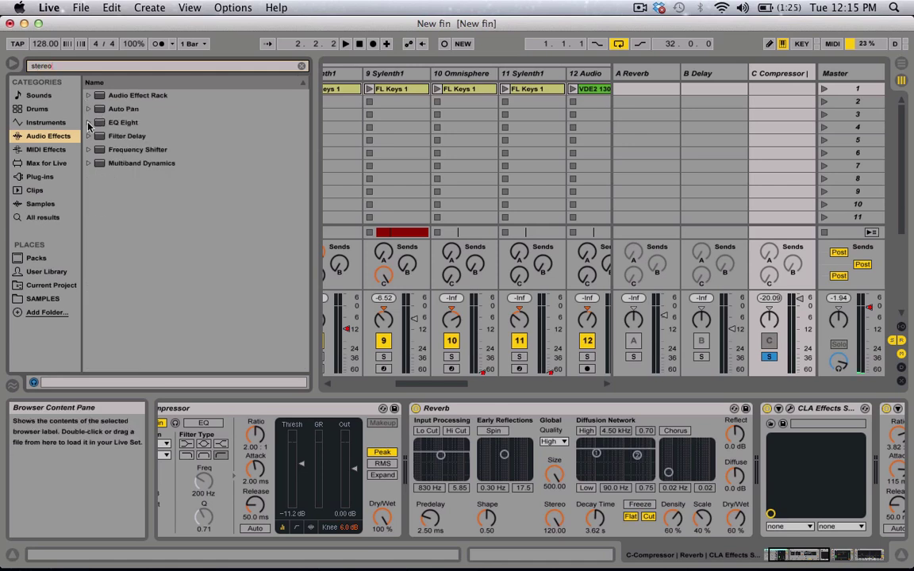
click(88, 122)
click(96, 135)
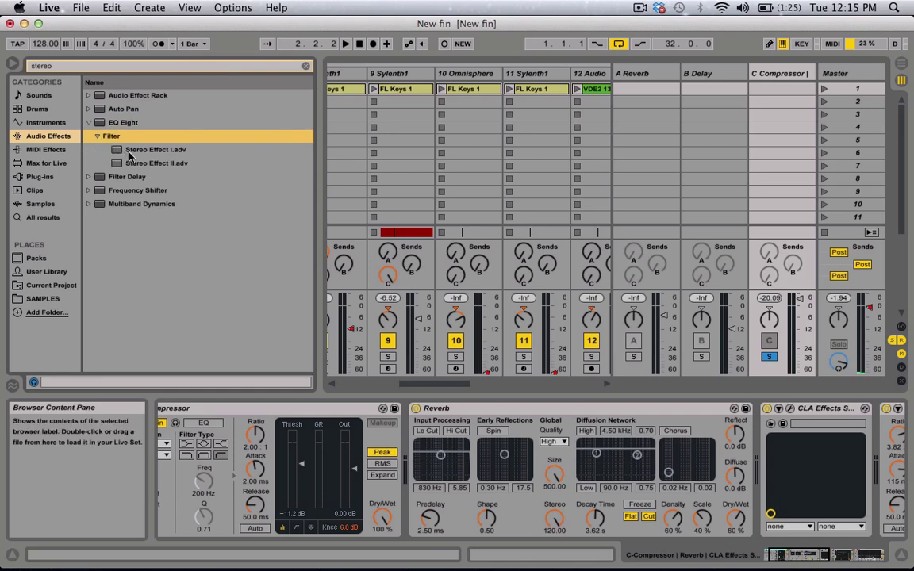
drag(133, 153, 657, 397)
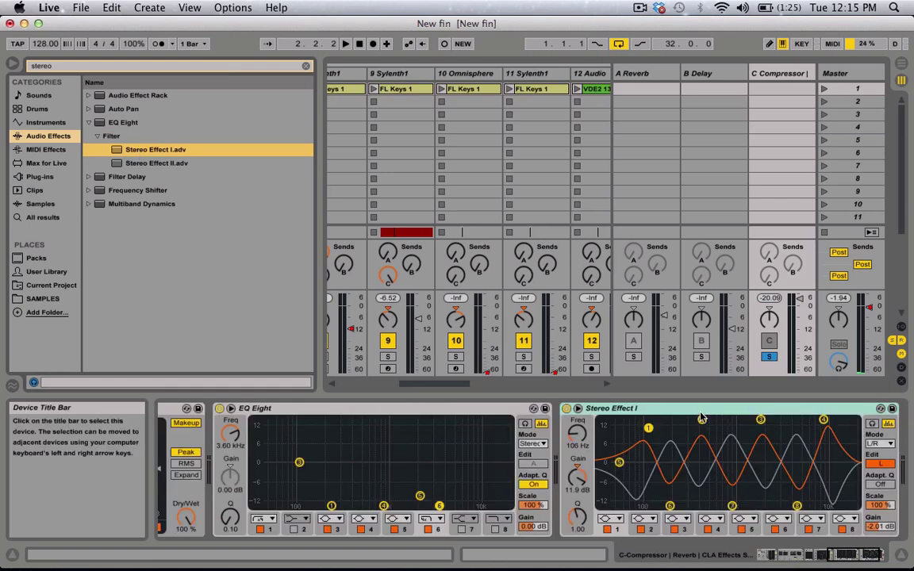
Compare the sound by bypassing Stereo Effect I and re-enabling it.
scroll(673, 453, left, 10)
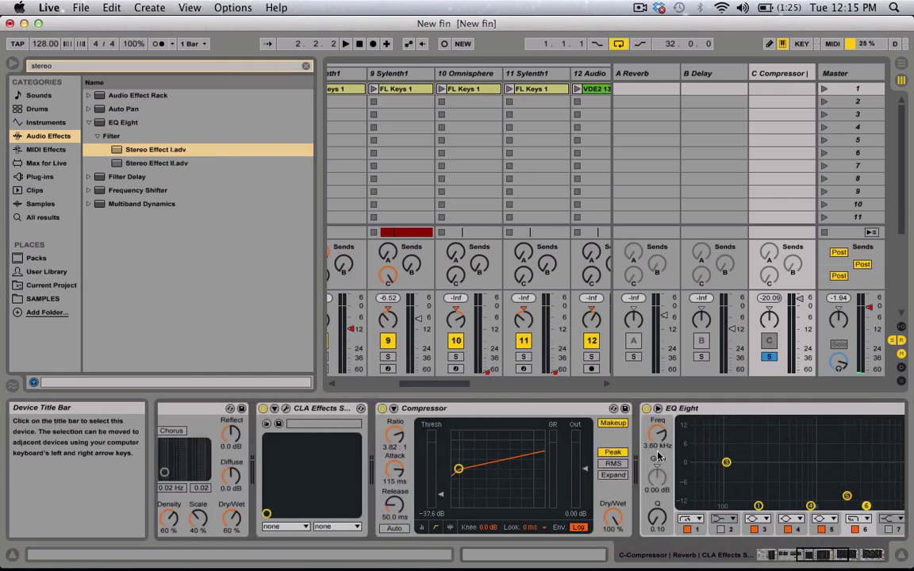
scroll(607, 459, right, 10)
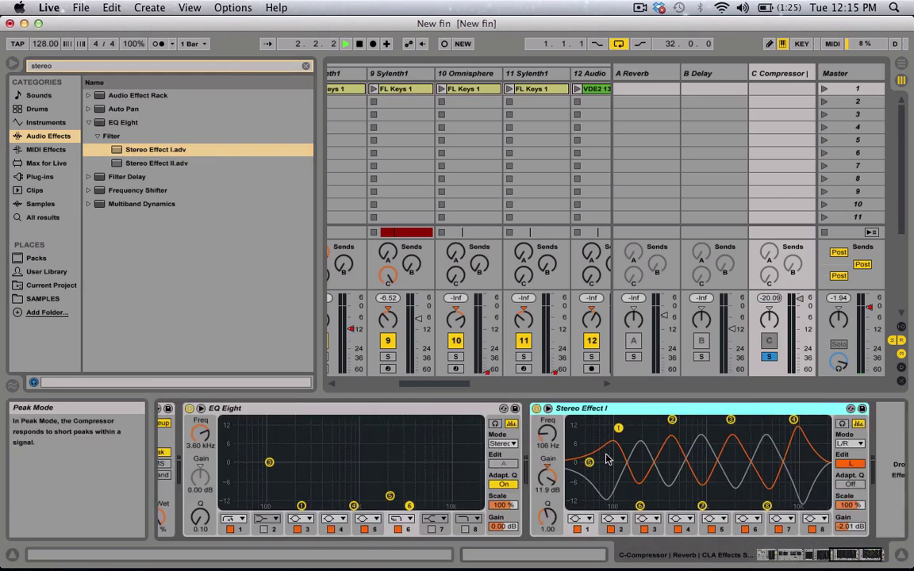
click(537, 408)
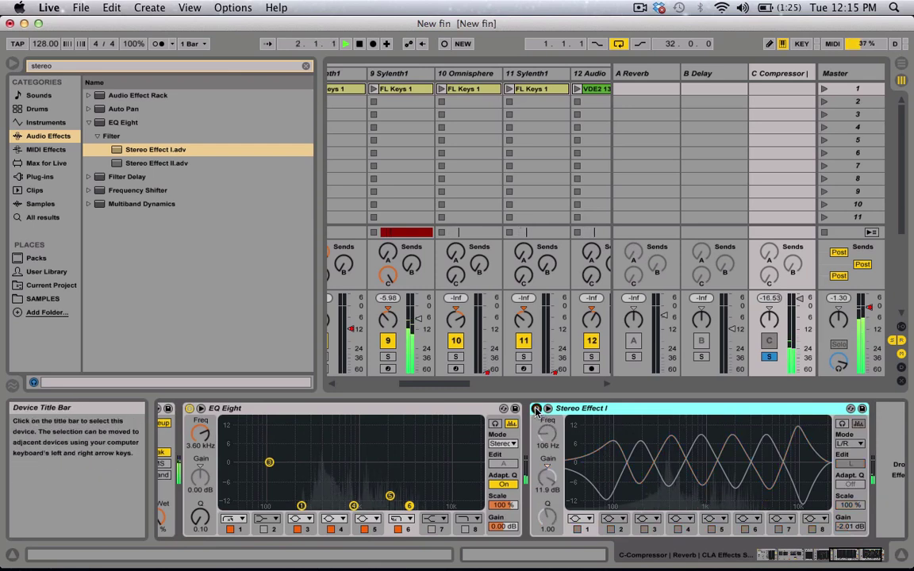
click(536, 409)
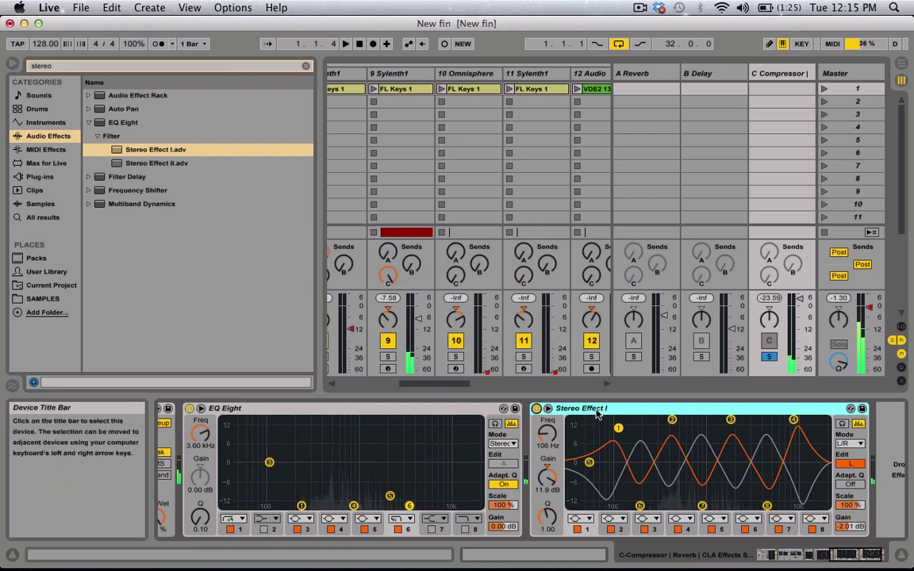
Move Stereo Effect I ahead of EQ Eight, A/B it, and keep CLA Effects active.
drag(222, 408, 714, 408)
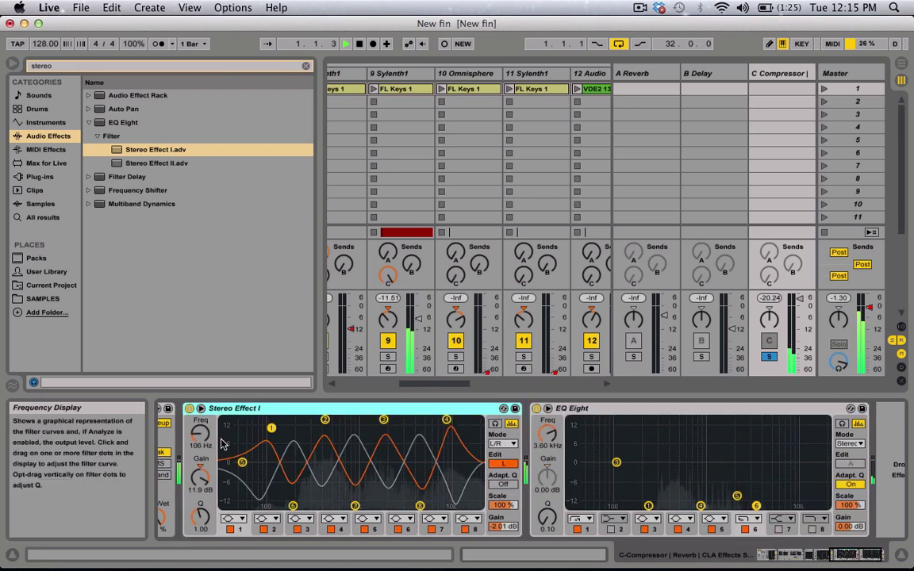
click(189, 409)
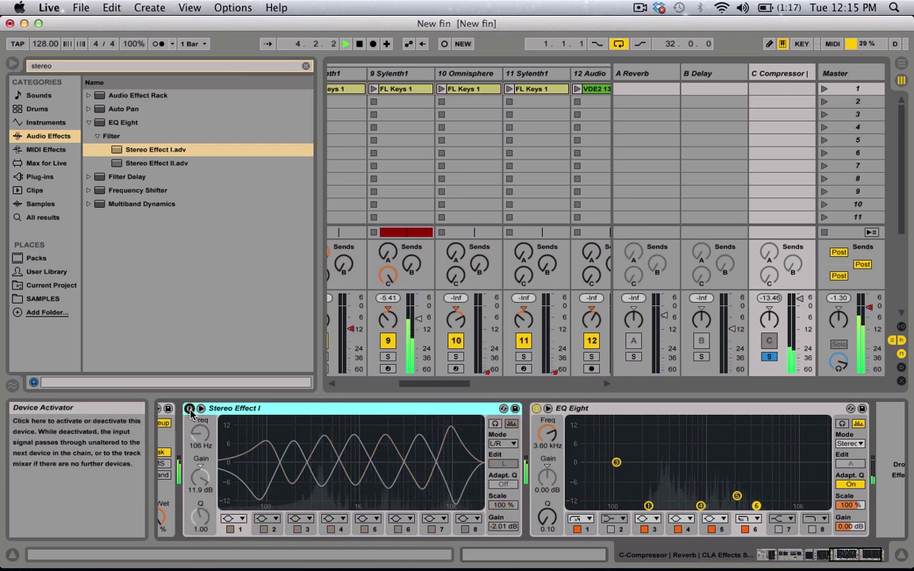
click(189, 409)
scroll(238, 460, left, 10)
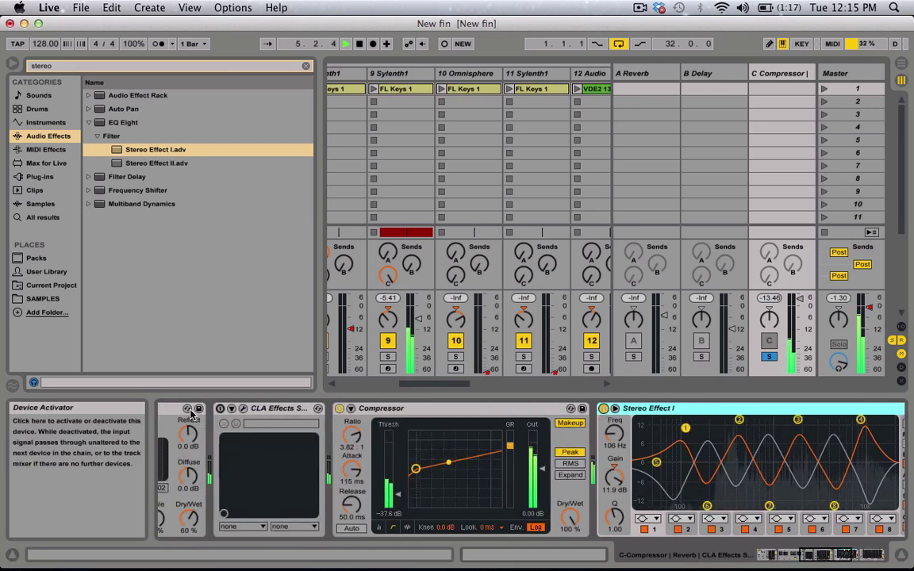
click(277, 409)
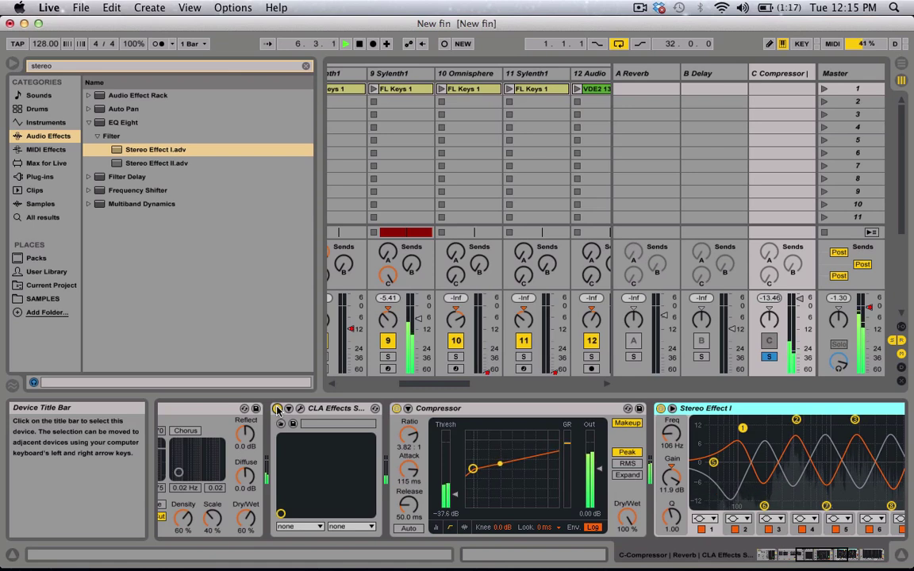
scroll(238, 460, right, 10)
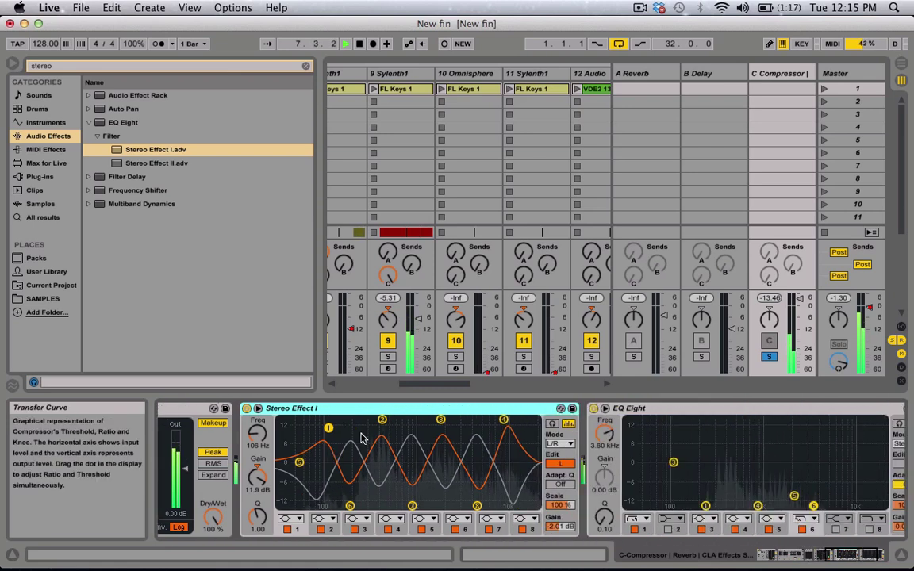
click(246, 410)
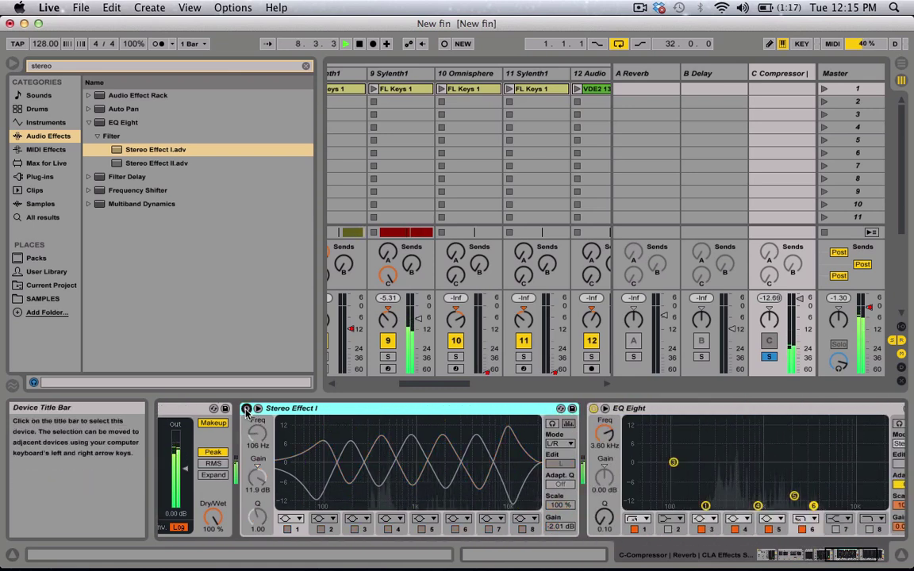
click(247, 410)
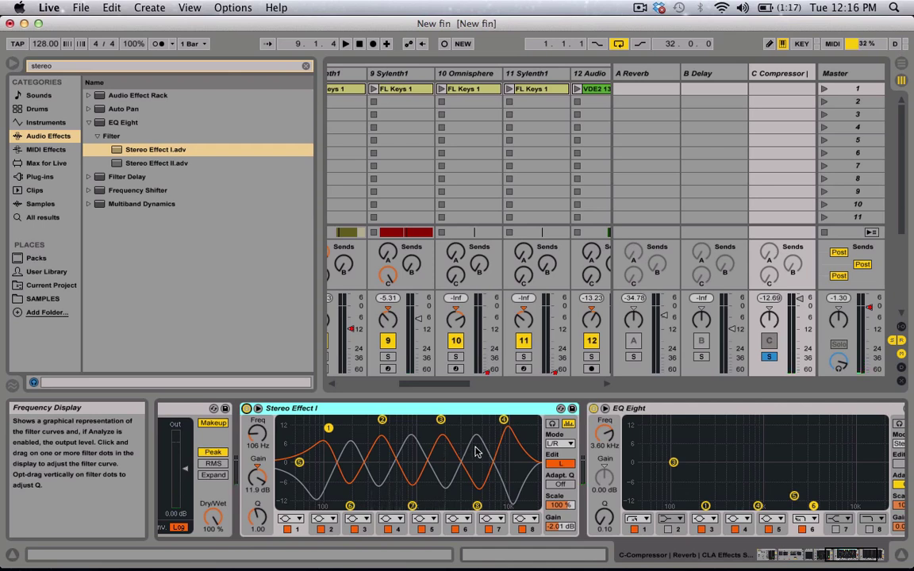
Leave Stereo Effect I switched off and start playback of the set.
scroll(477, 452, left, 15)
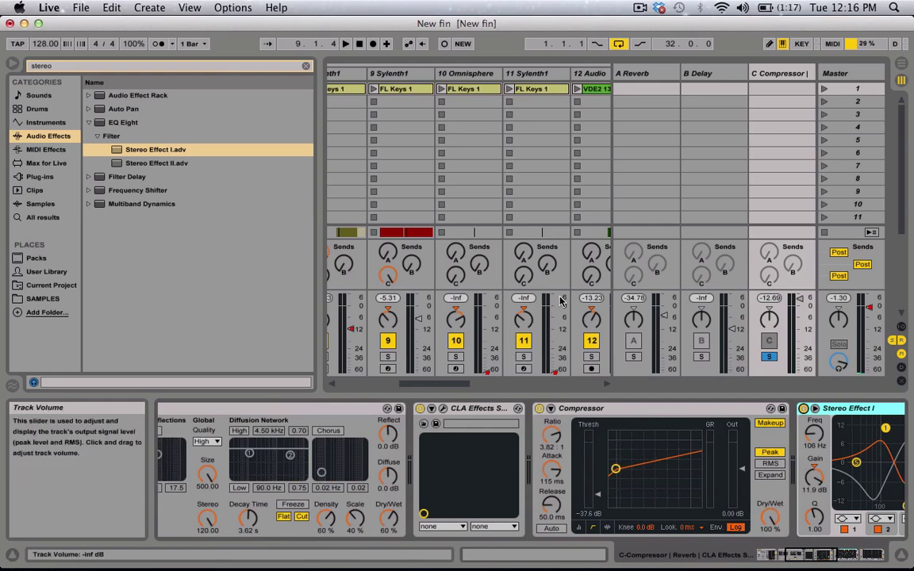
scroll(560, 302, left, 5)
scroll(560, 302, right, 5)
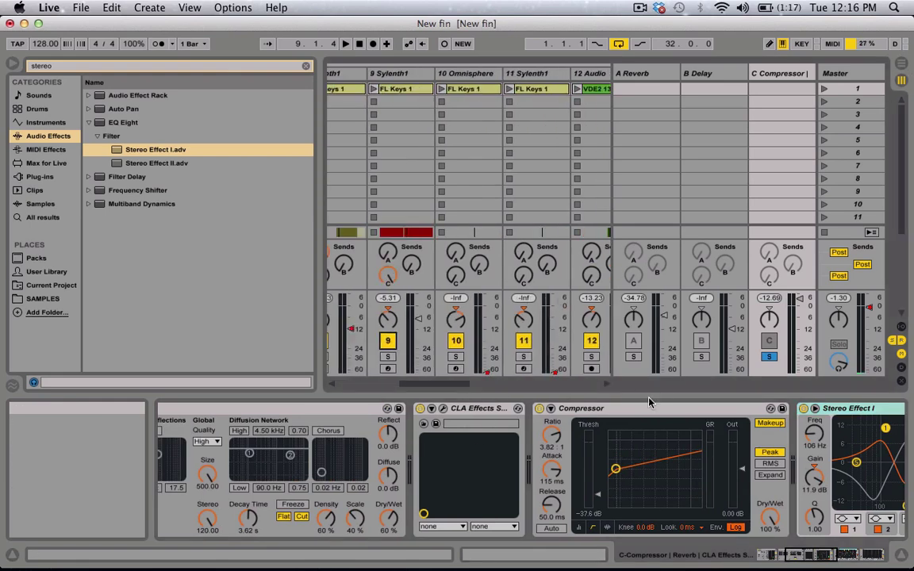
scroll(650, 403, right, 8)
scroll(599, 429, right, 3)
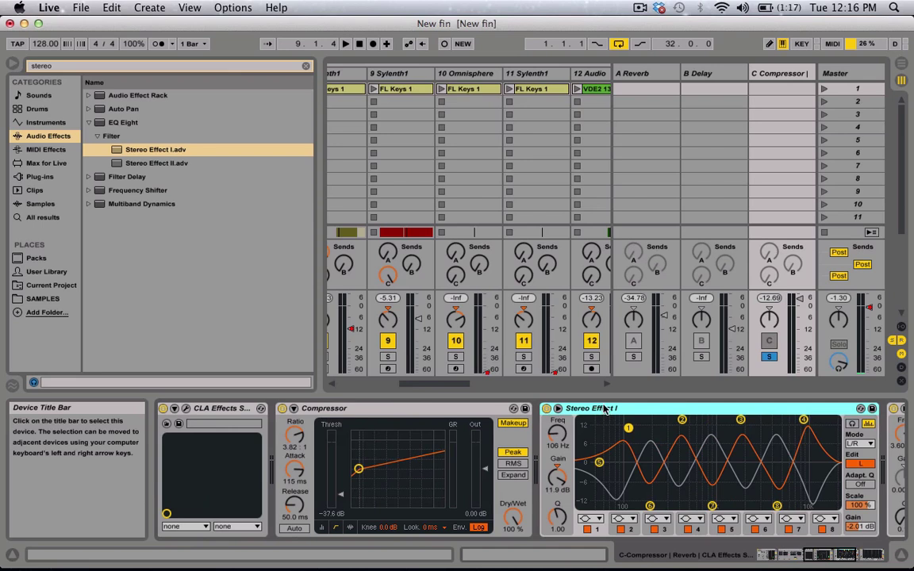
click(547, 409)
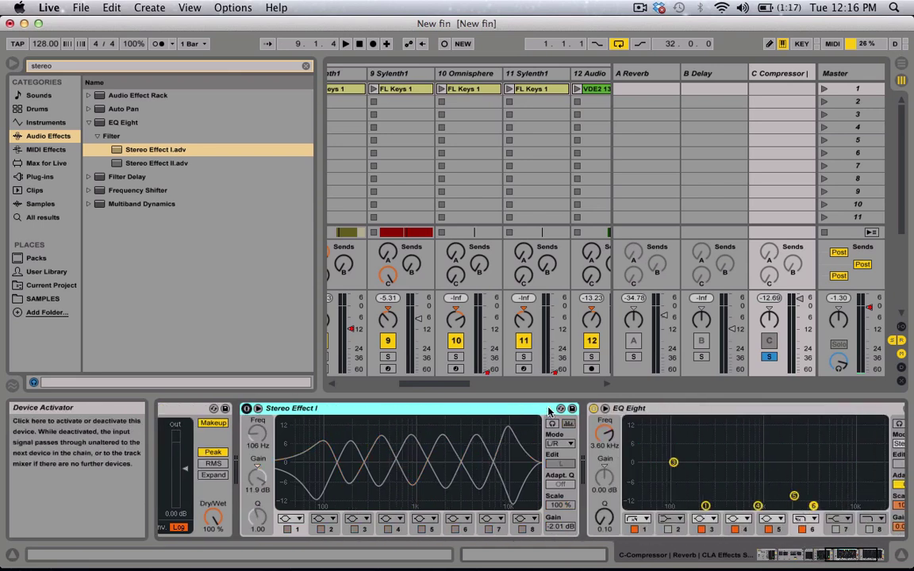
key(space)
scroll(548, 410, left, 10)
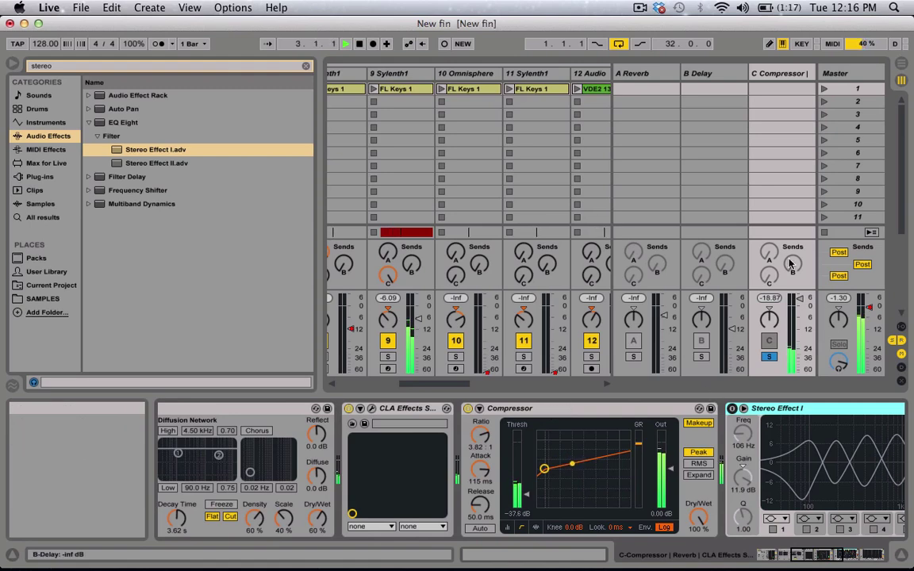
In Arrangement View, A/B the set by toggling return C's activator off and on repeatedly.
click(907, 68)
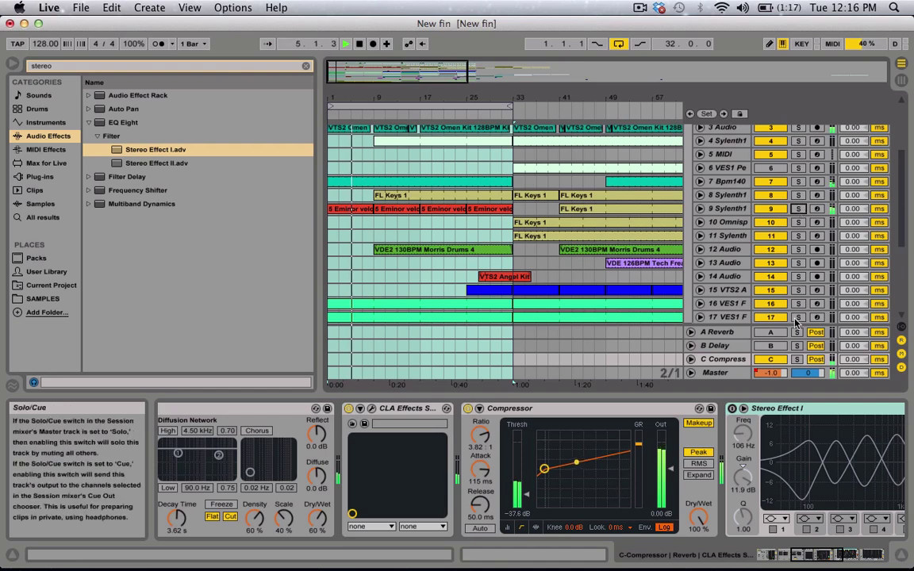
click(770, 360)
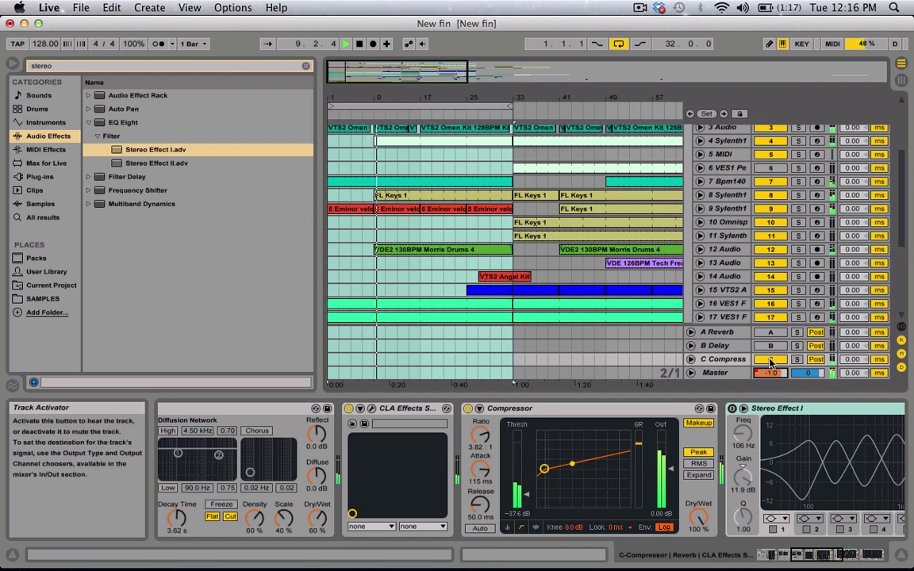
click(770, 360)
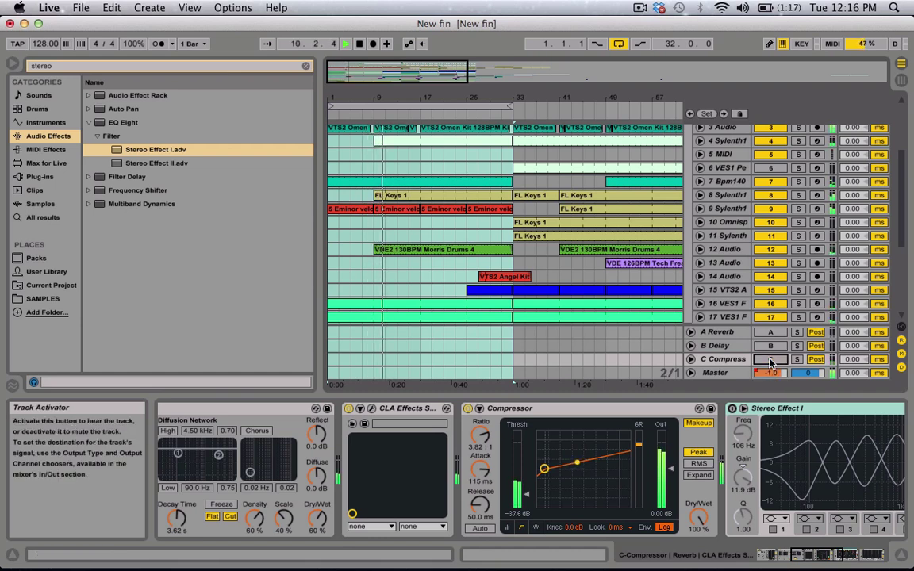
click(770, 360)
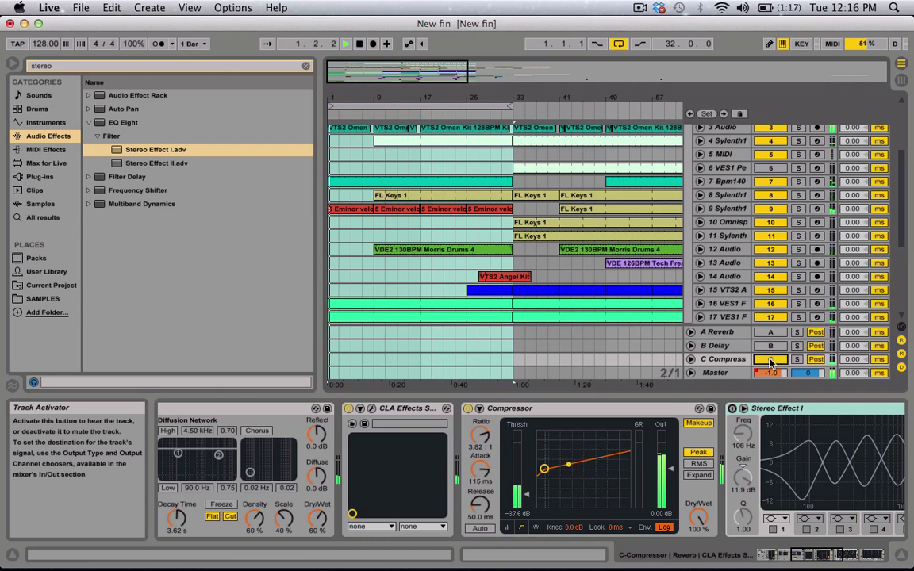
click(769, 361)
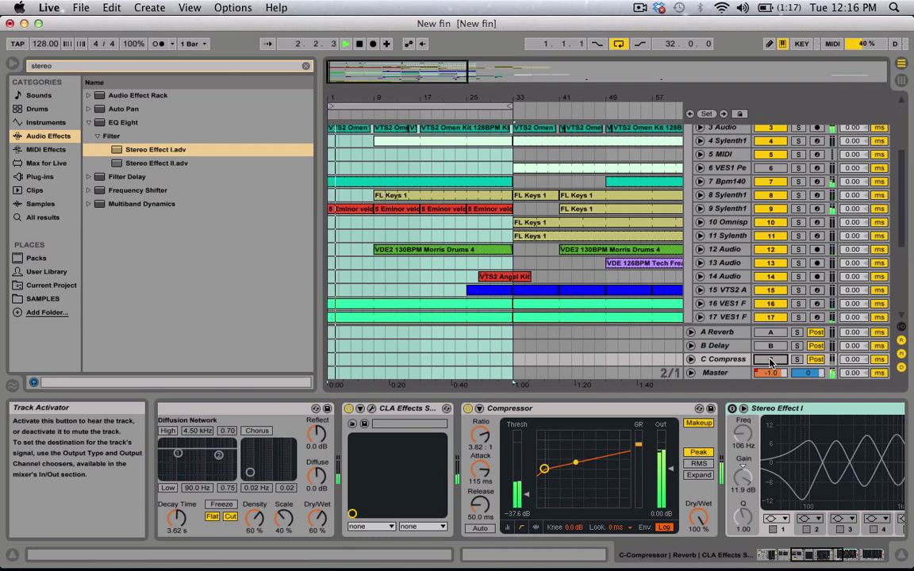
click(769, 360)
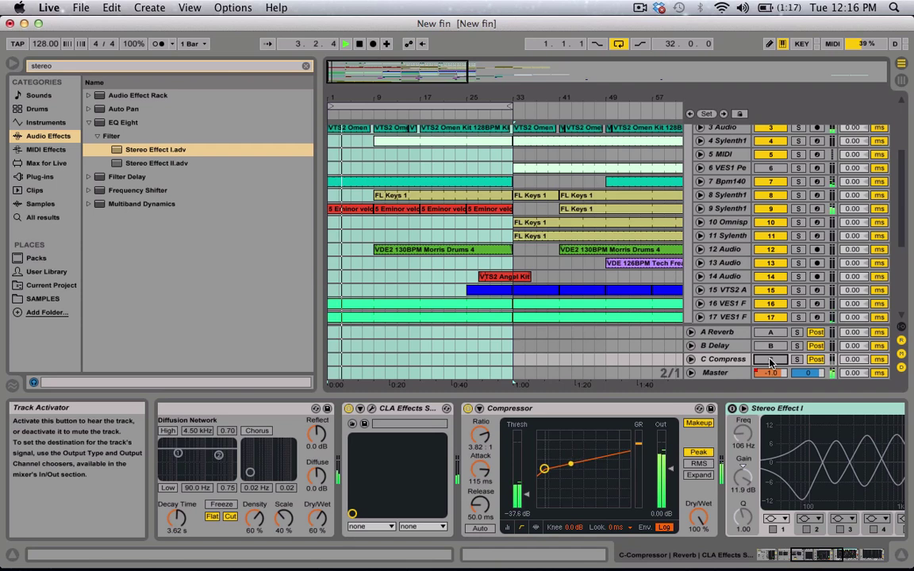
click(770, 361)
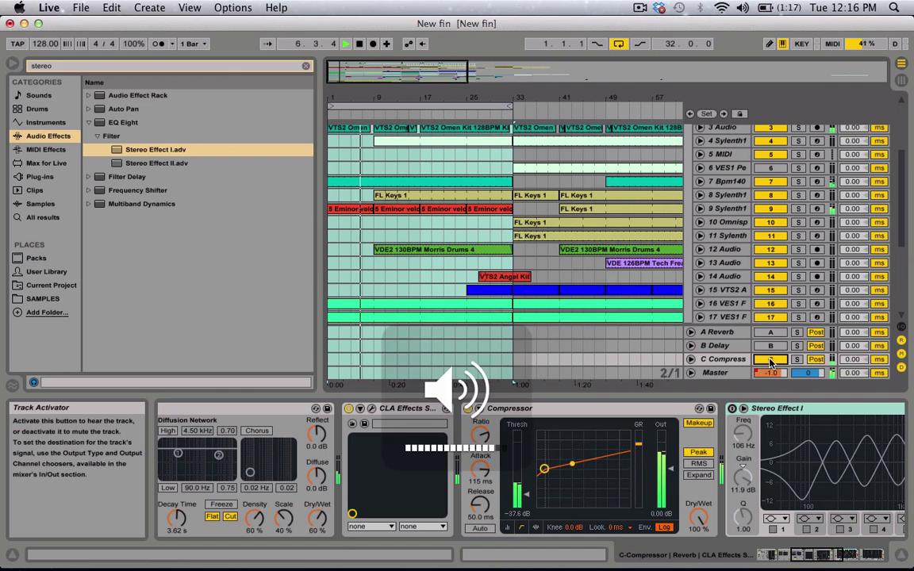
click(770, 361)
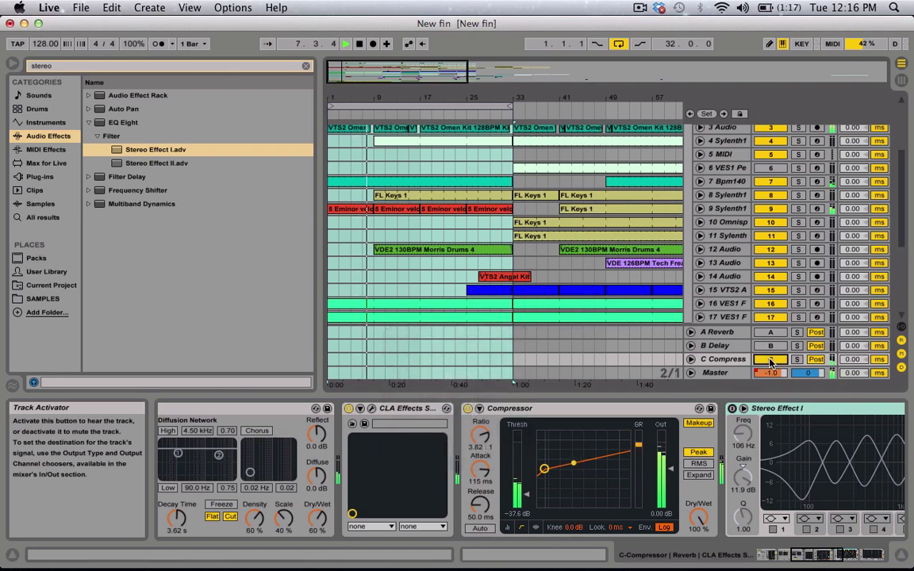
click(770, 361)
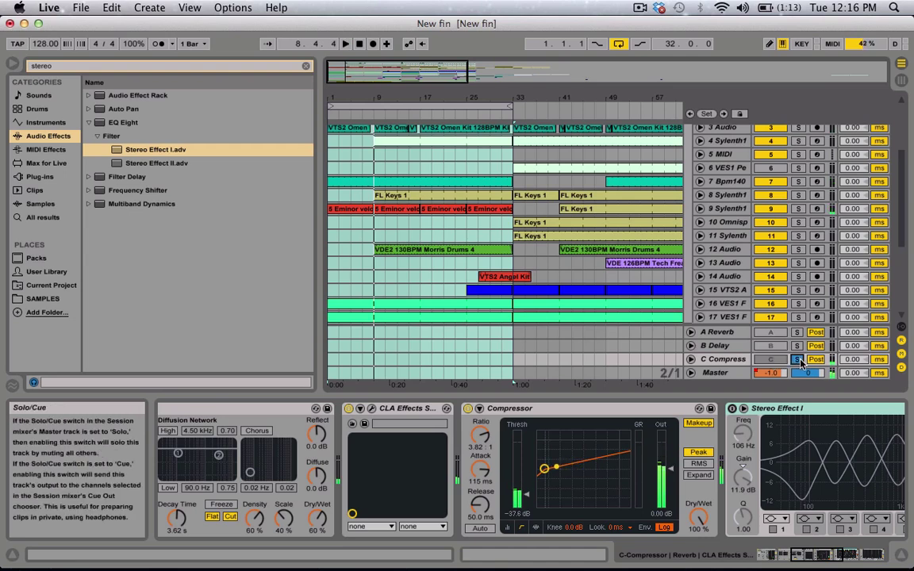
Enable Stereo Effect I and replay the set, comparing with return C off and on.
click(731, 408)
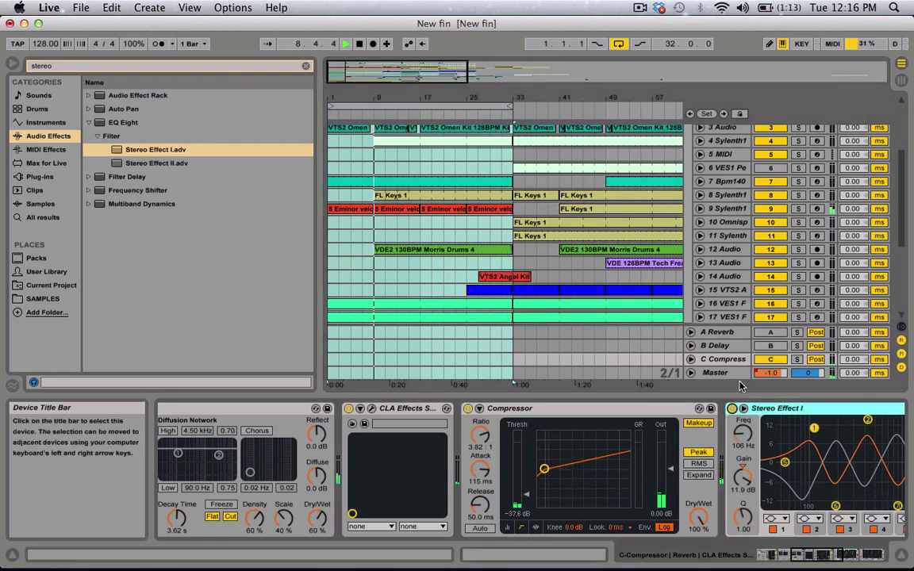
key(space)
click(783, 361)
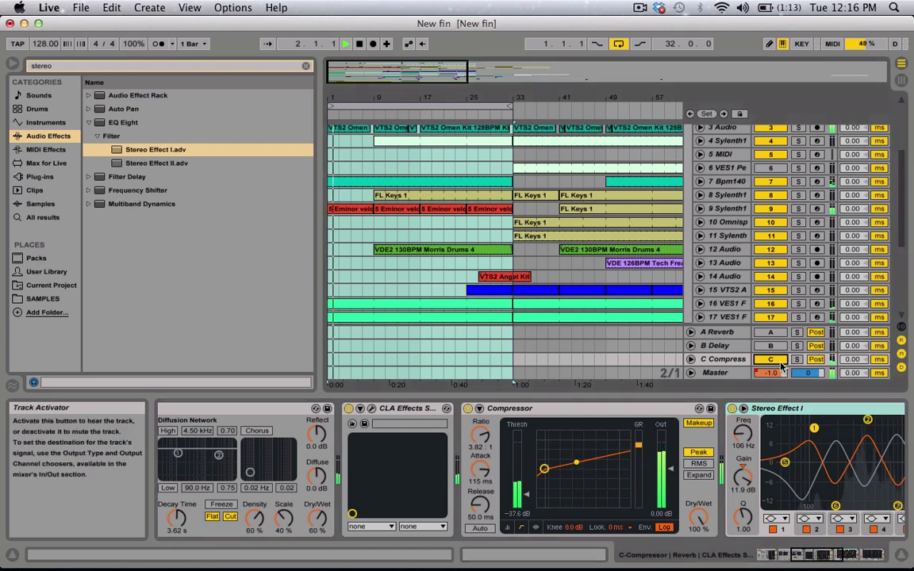
click(773, 359)
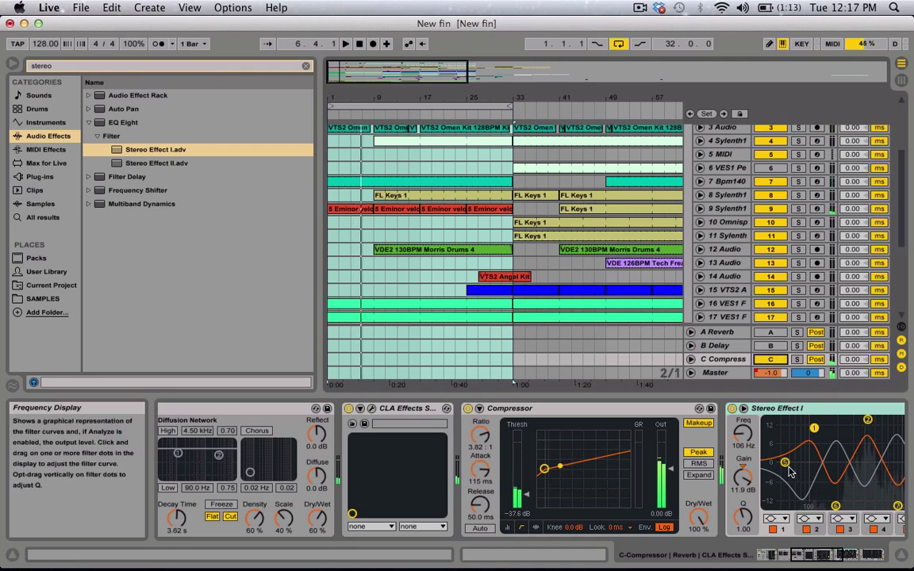
click(778, 408)
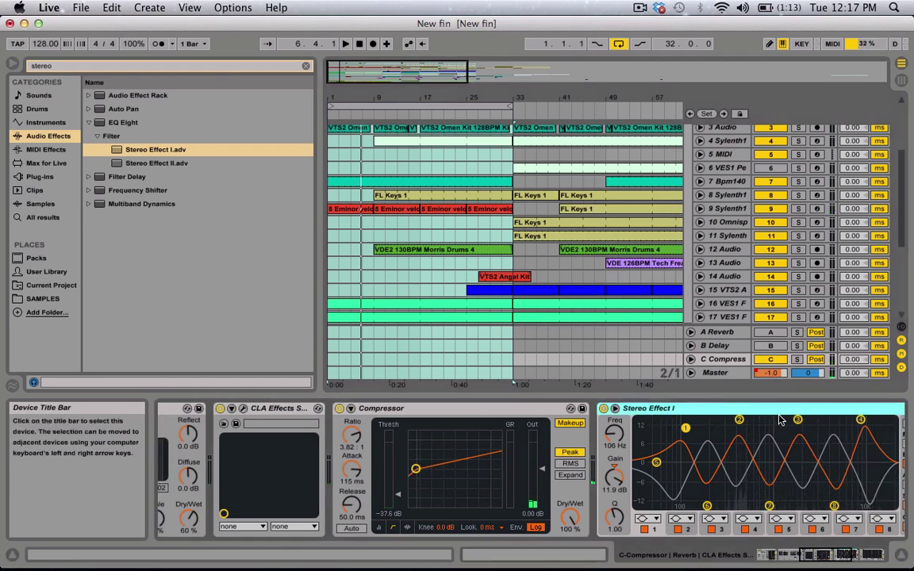
scroll(781, 424, right, 3)
scroll(782, 430, right, 3)
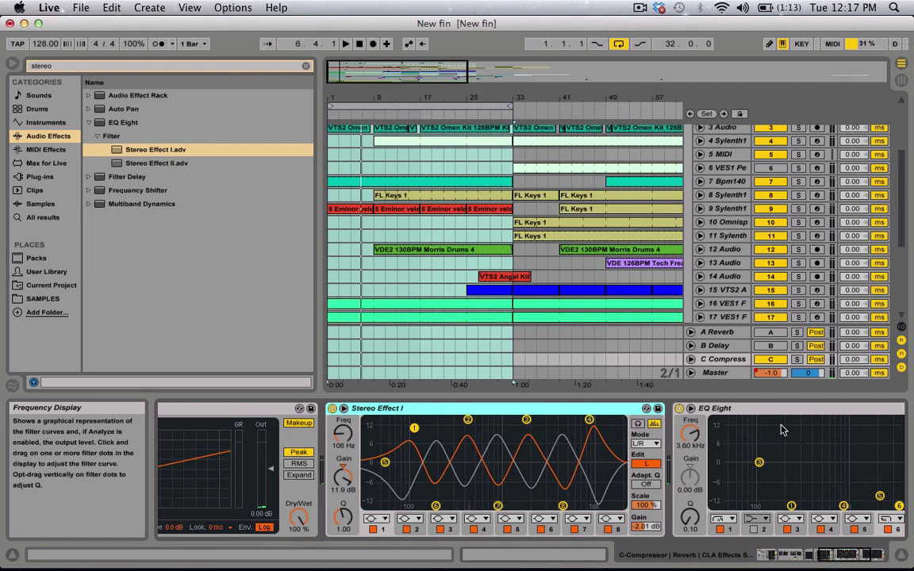
scroll(781, 429, left, 6)
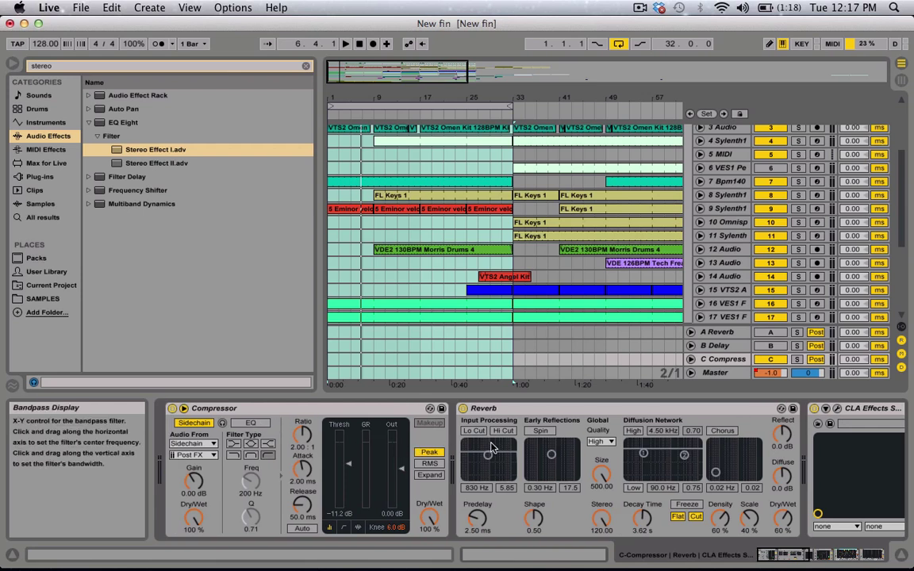
scroll(254, 460, right, 3)
scroll(528, 528, right, 5)
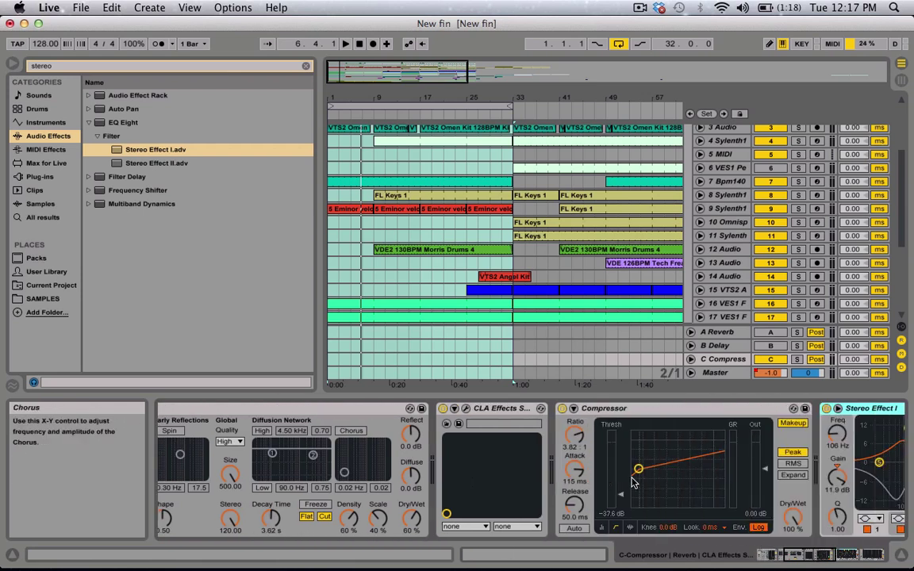
scroll(535, 441, right, 3)
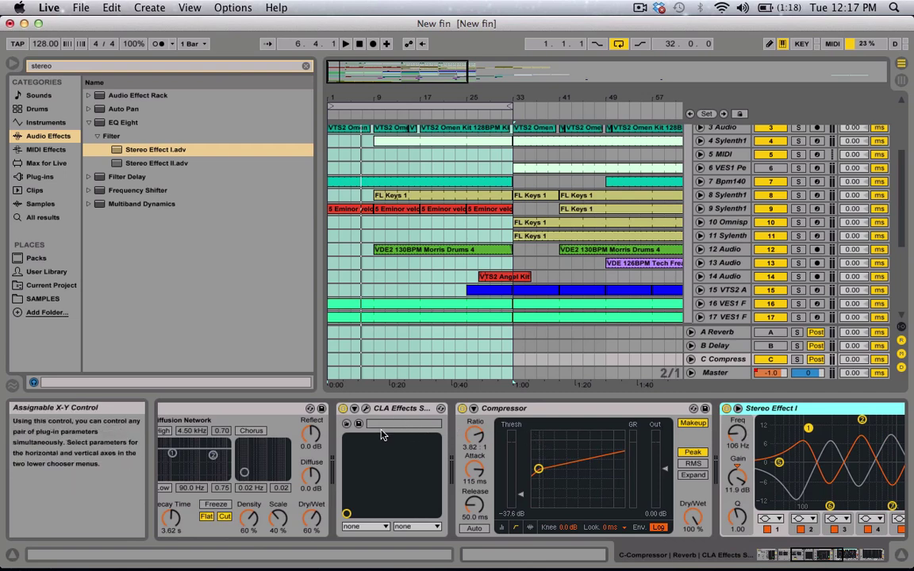
scroll(738, 433, right, 4)
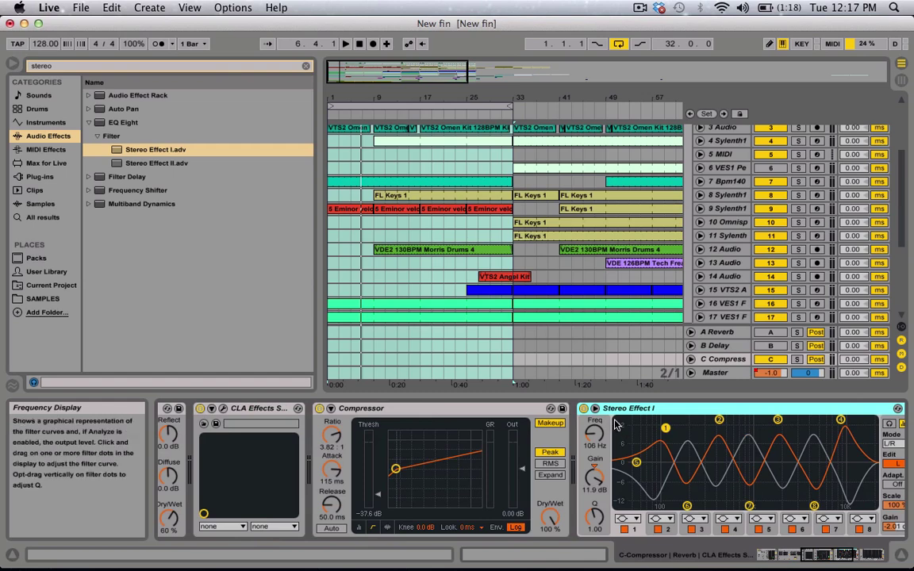
scroll(664, 429, right, 12)
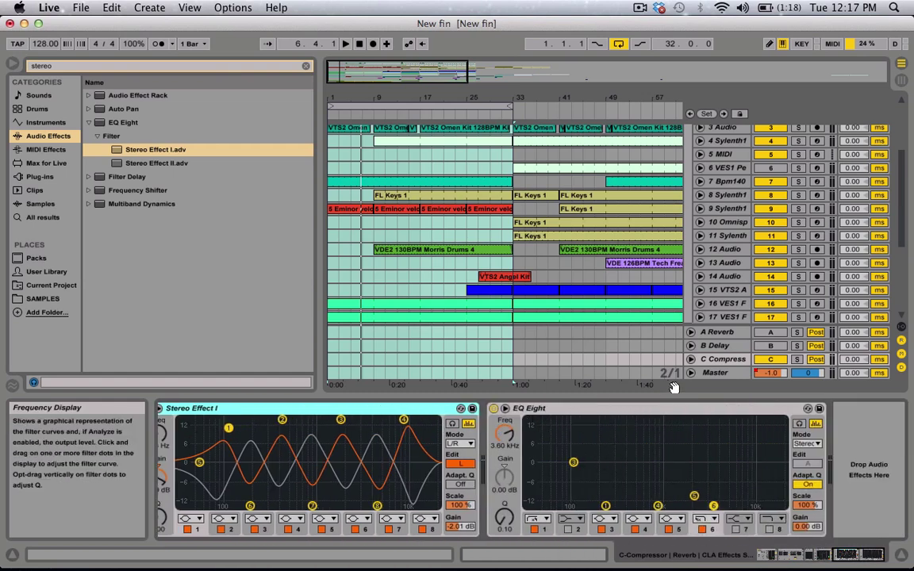
Play the set with return C switched off, toggling EQ Eight off and back on.
click(798, 360)
key(space)
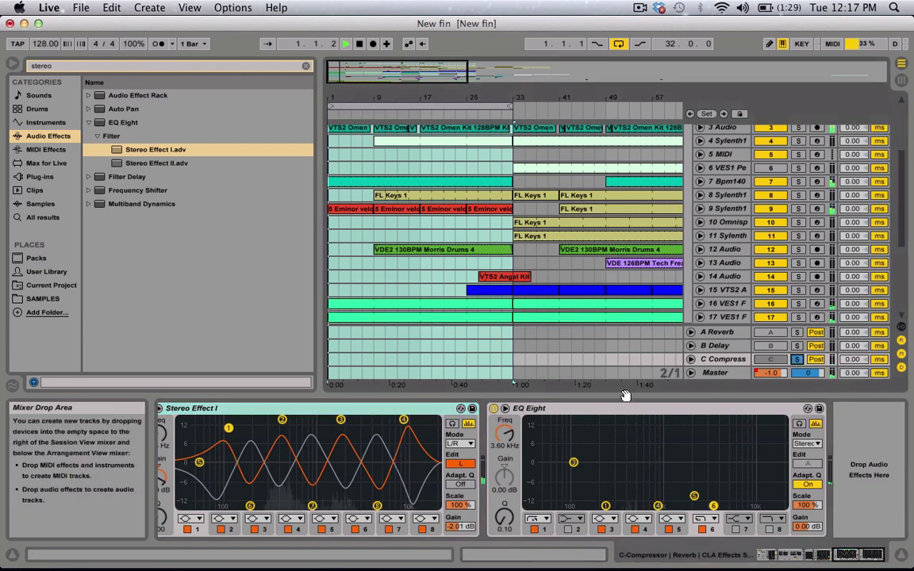
click(493, 408)
click(494, 409)
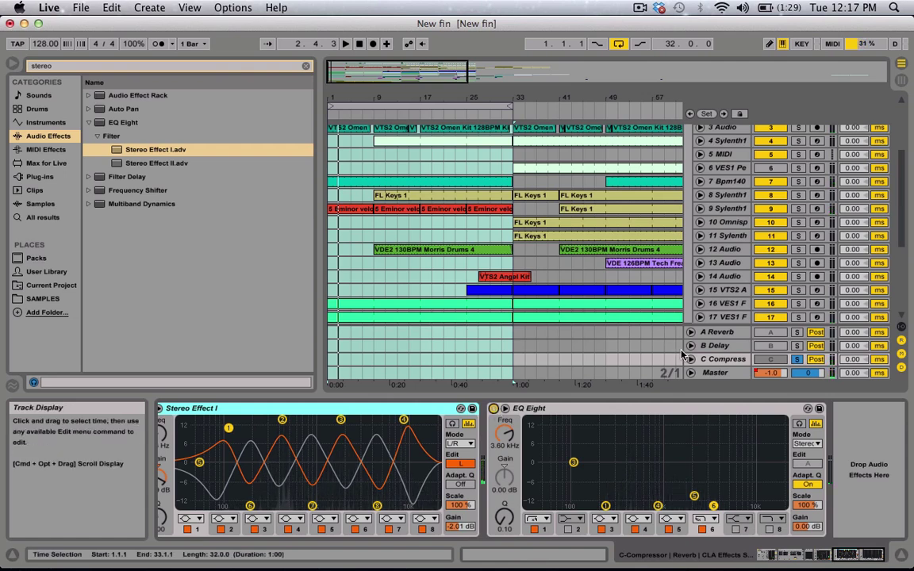
scroll(667, 468, up, 5)
scroll(599, 415, down, 5)
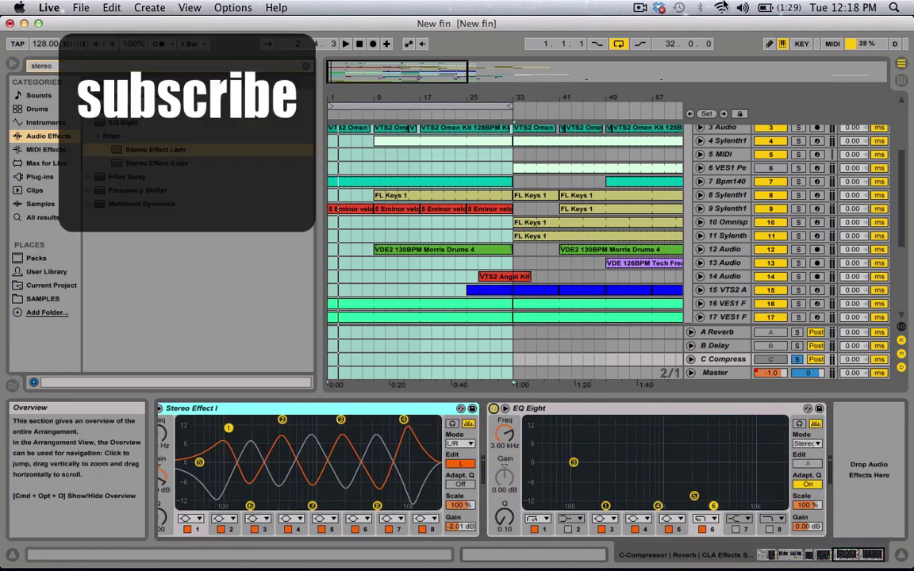
click(721, 7)
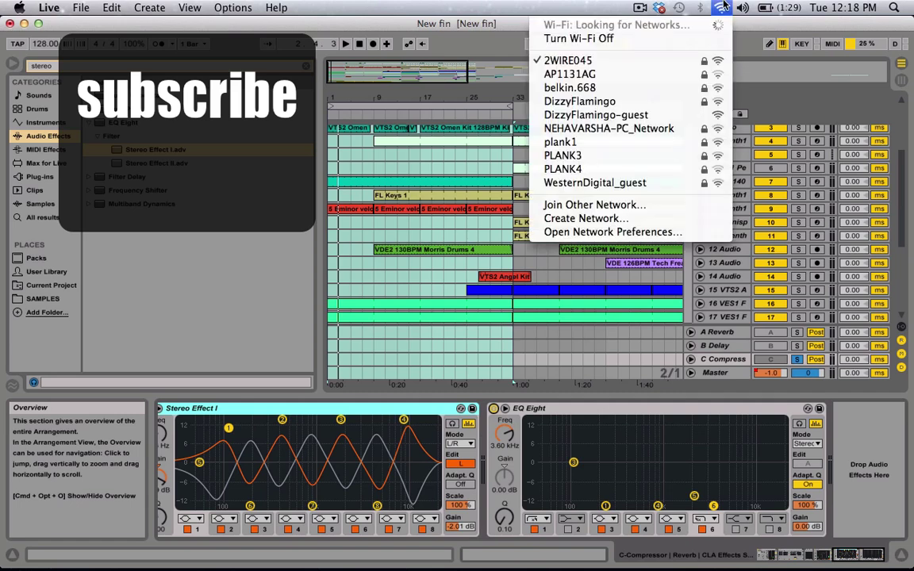
key(Escape)
click(639, 7)
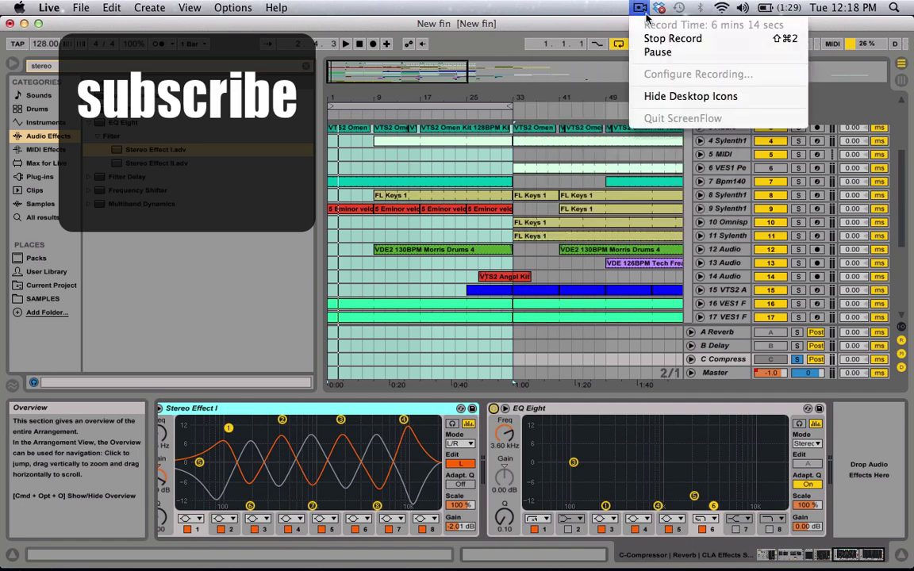